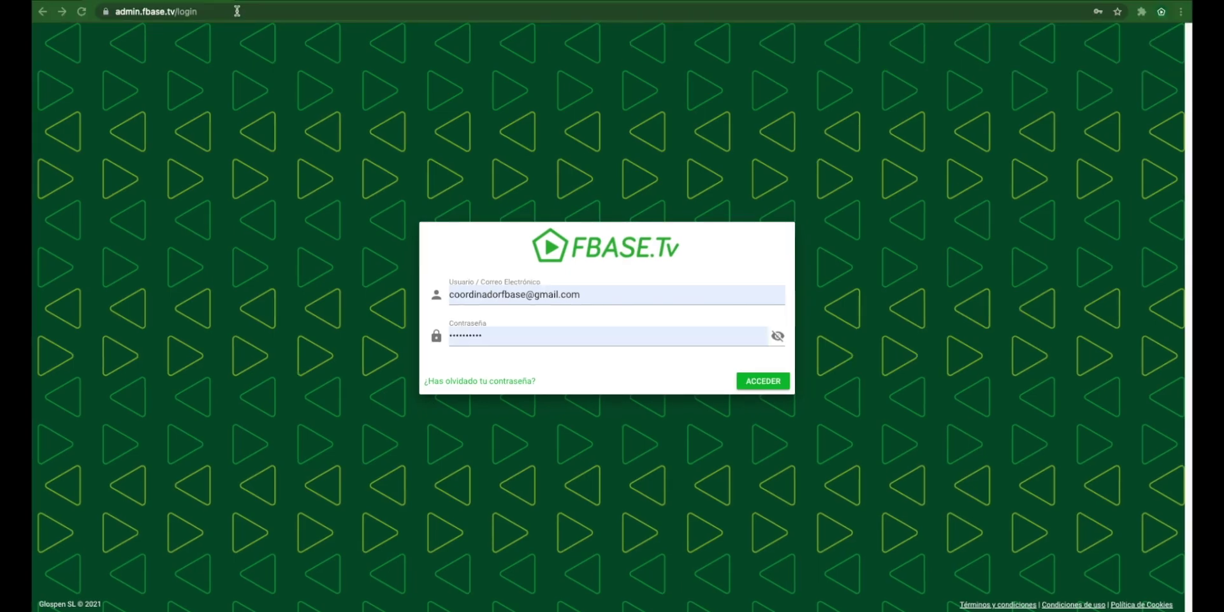
Step: Log in to FBASE.Tv admin using the saved coordinator e-mail and password
left_click(241, 11)
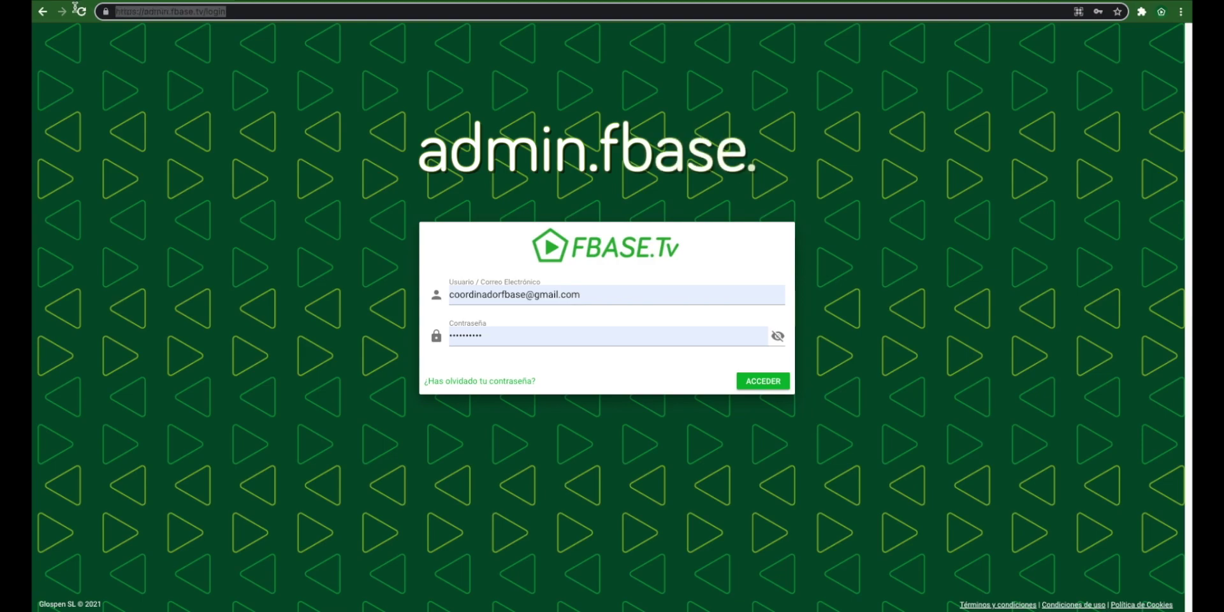
left_click(237, 10)
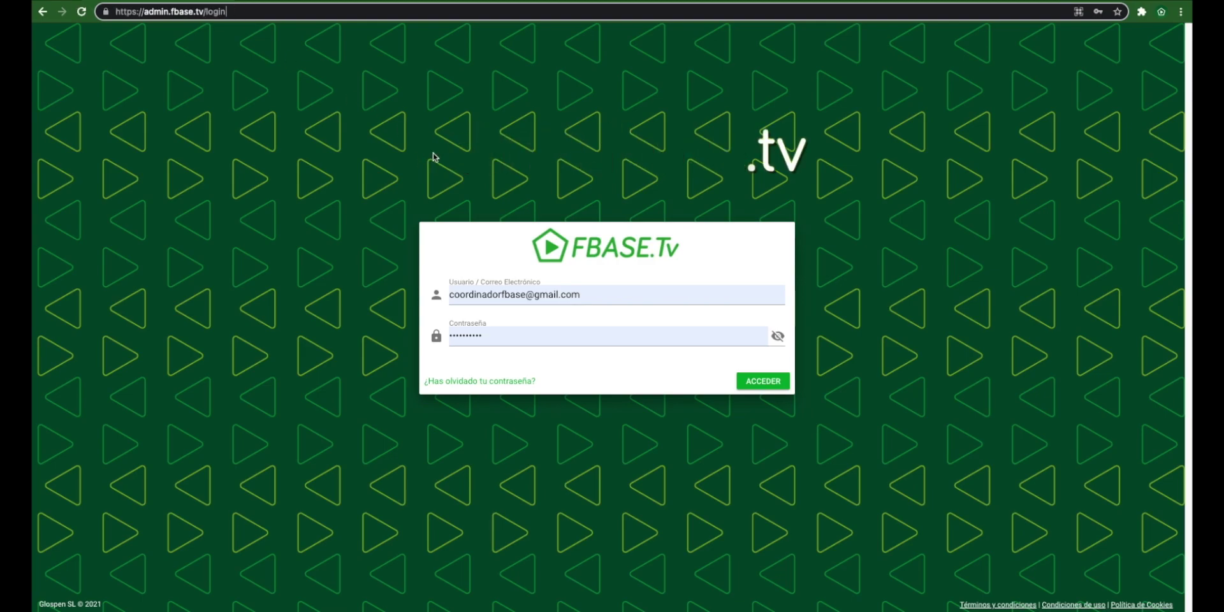
left_click(577, 290)
left_click_drag(587, 294, 417, 293)
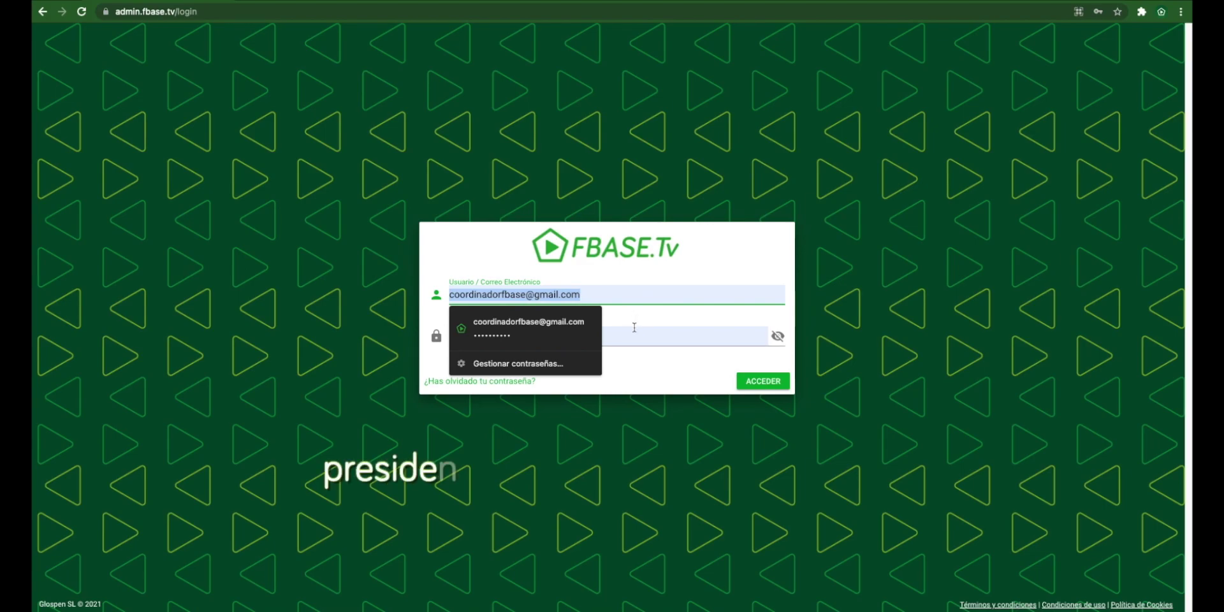
left_click(635, 333)
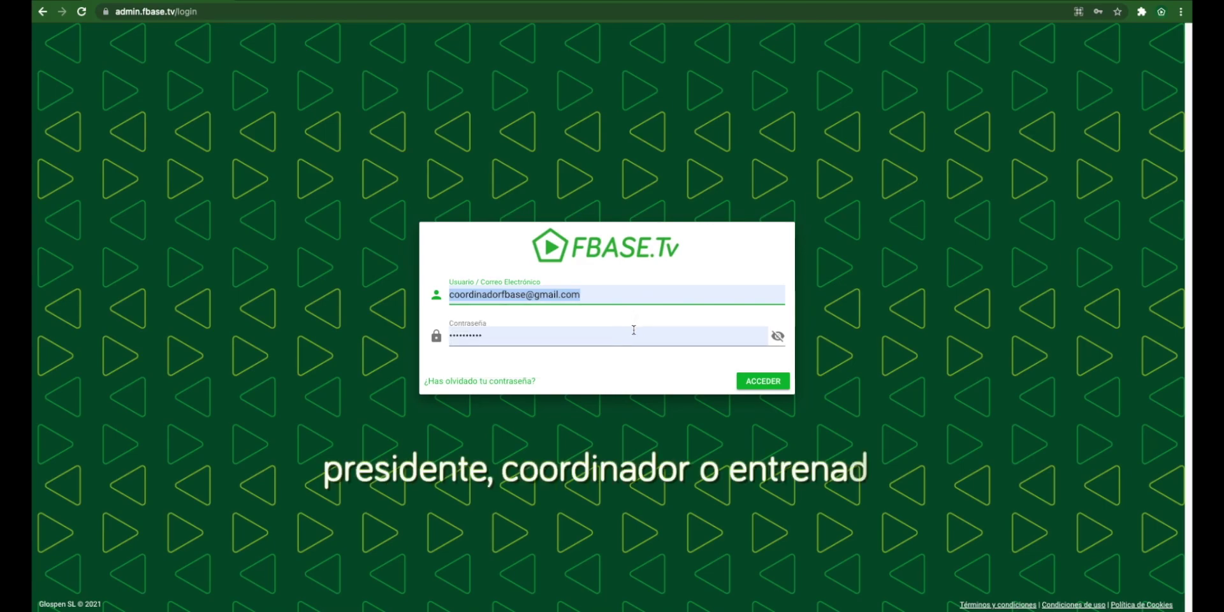
left_click(644, 417)
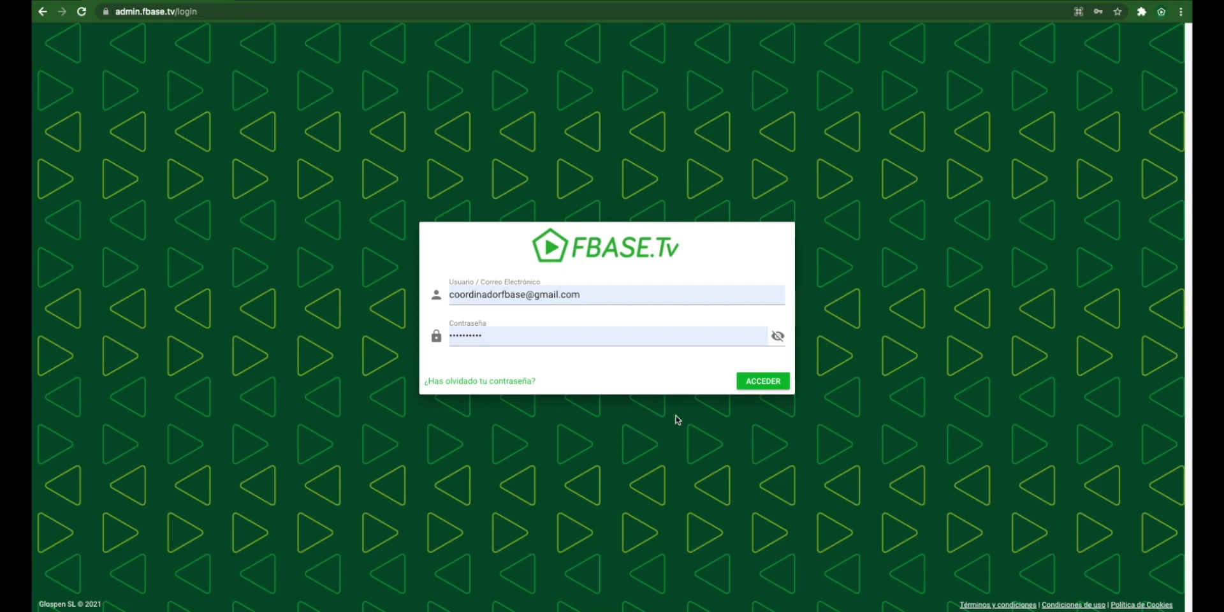
left_click(764, 381)
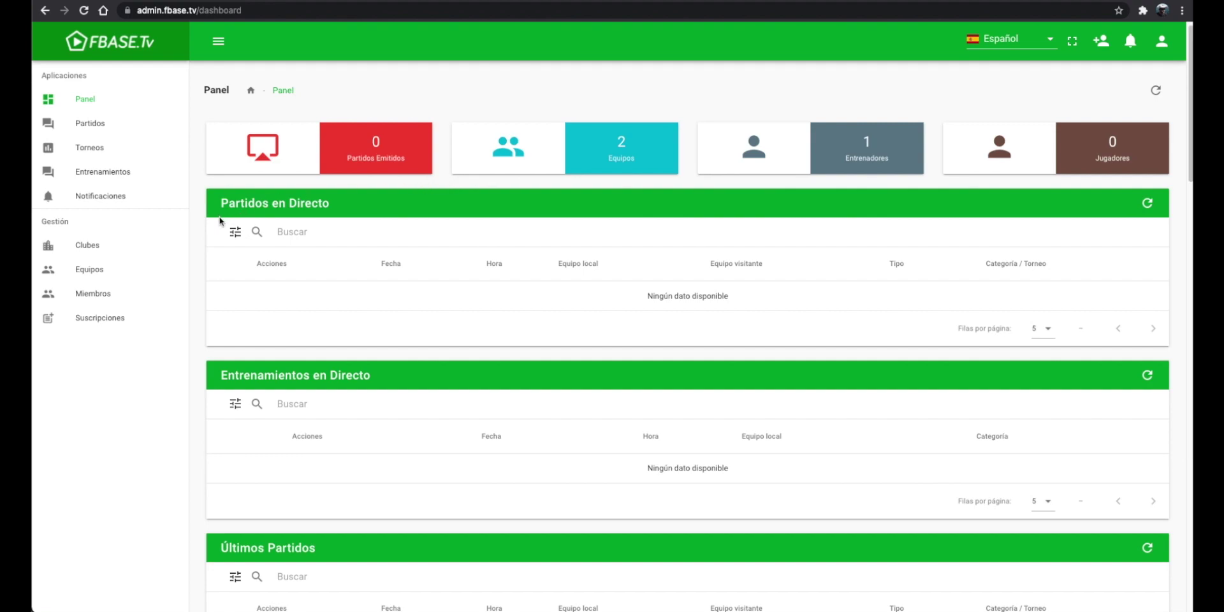
Step: Save the account password in FBASE.Tv Juniors' SMTP settings (smtp.gmail.com, port 465), then close the form
left_click(105, 250)
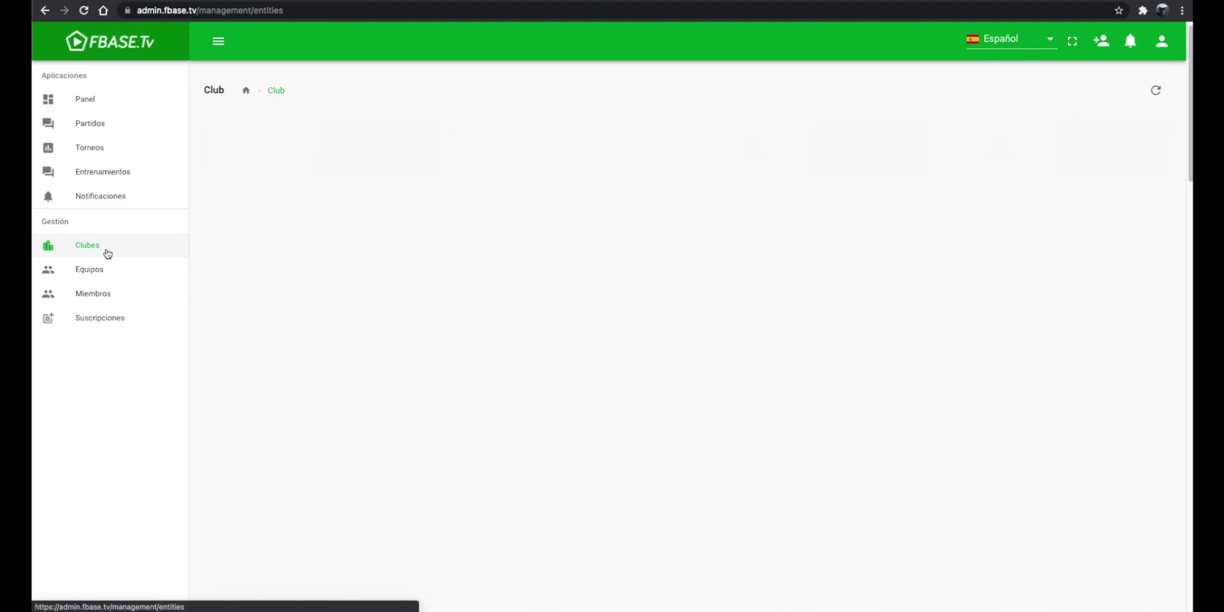
left_click(260, 210)
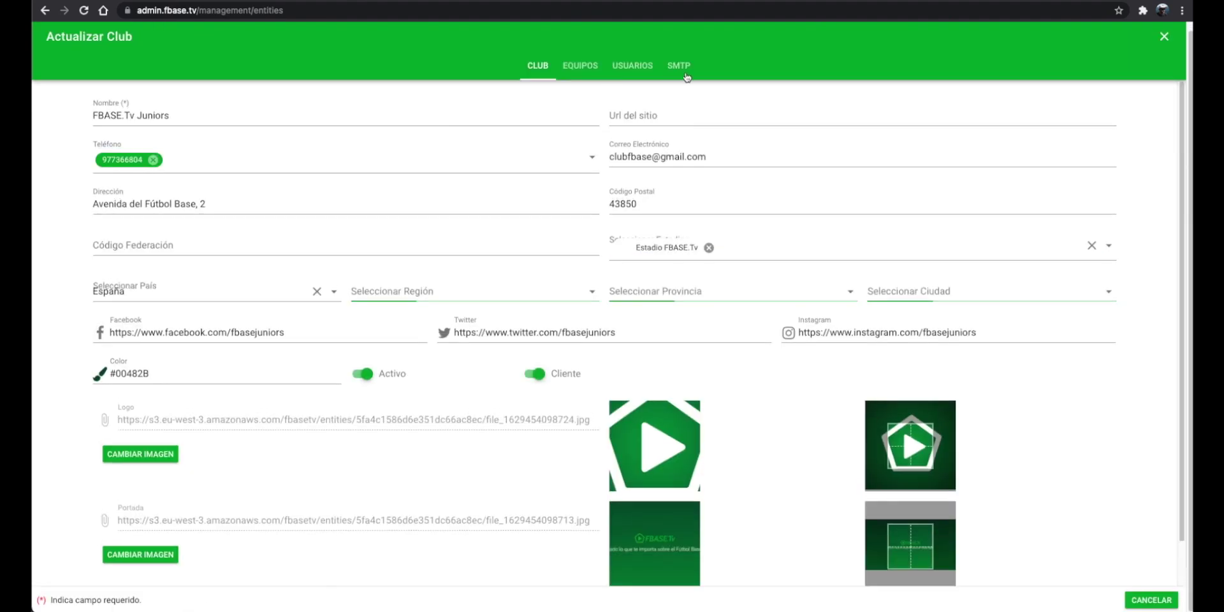
left_click(687, 72)
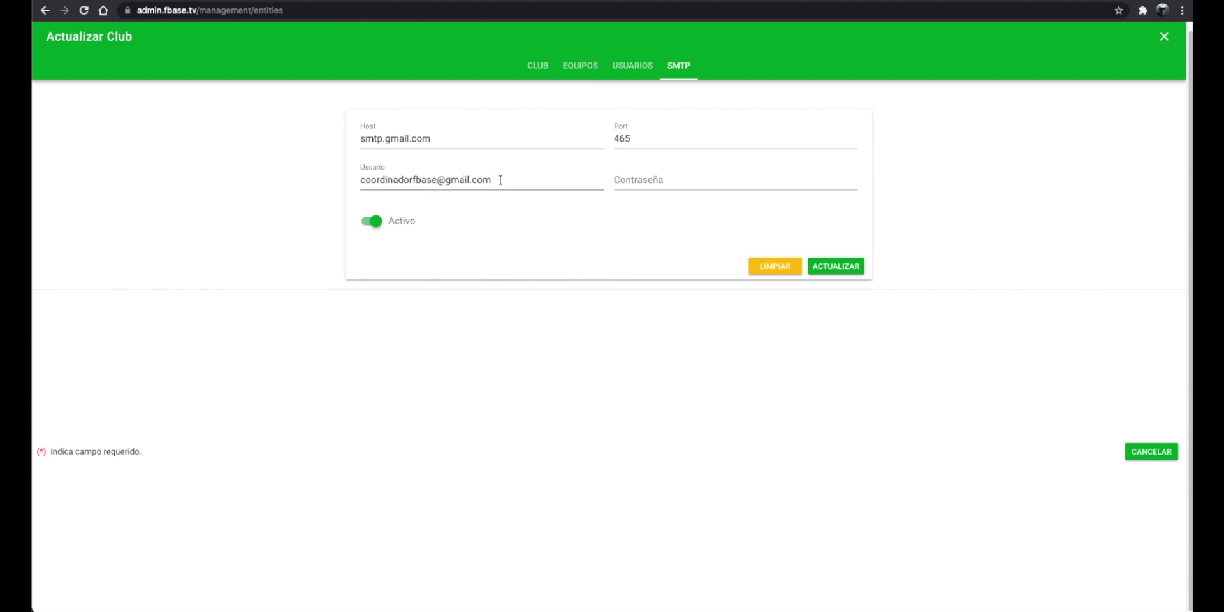
left_click(678, 185)
key("ctrl+v")
left_click(835, 266)
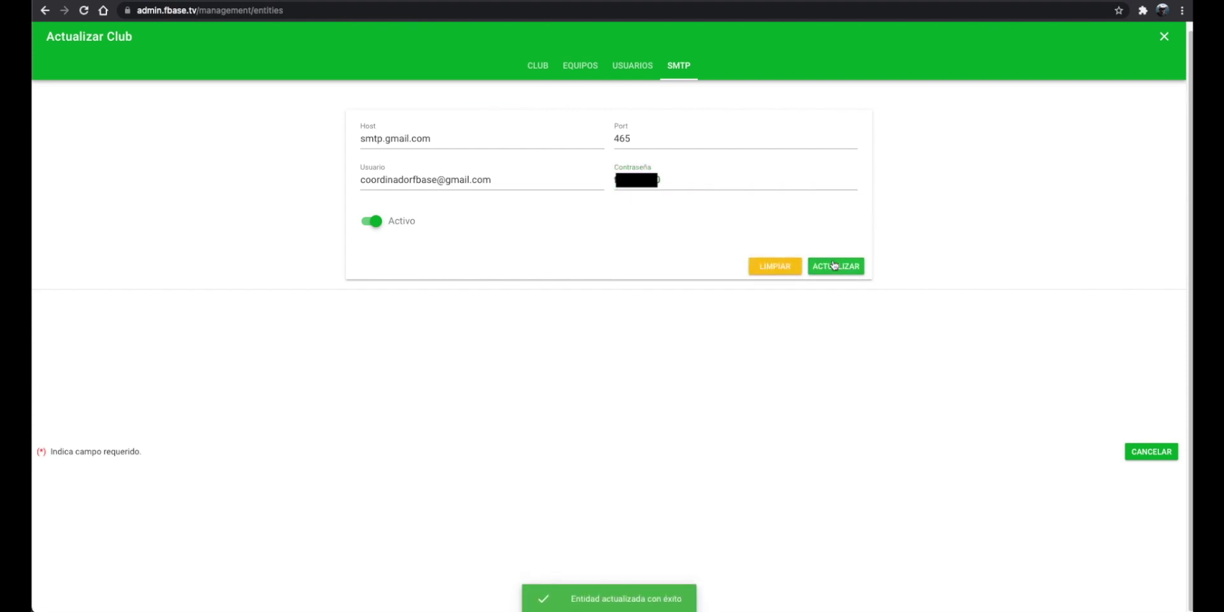
left_click(1163, 37)
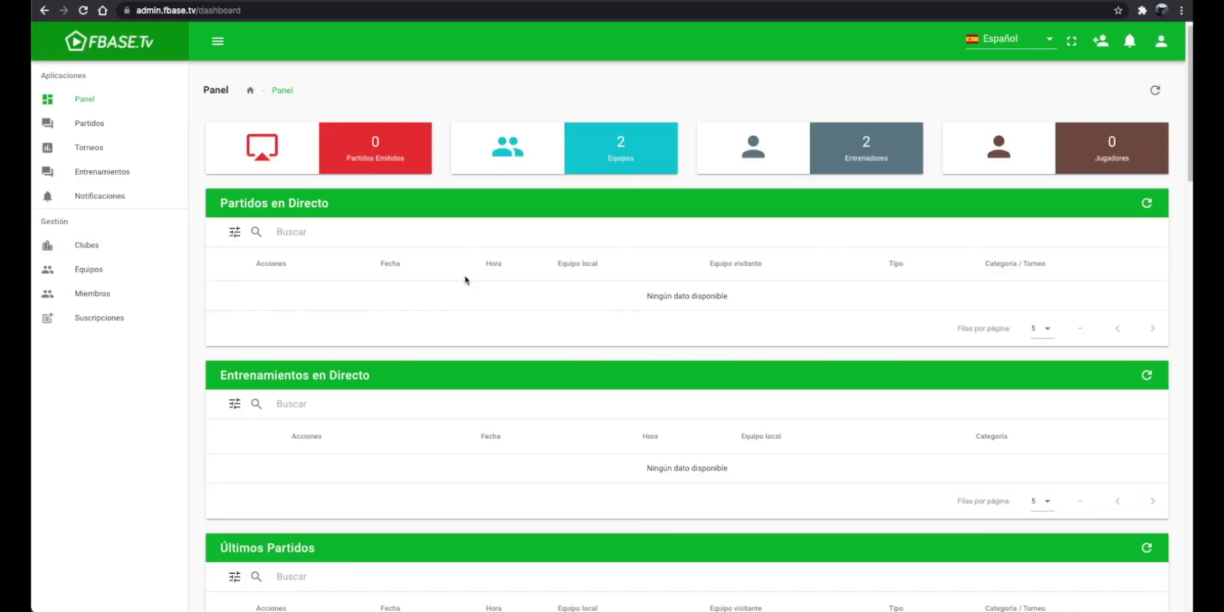
Step: Open FBASE.Tv Juniors, check its teams, then browse its users down to the Entrenadores table
left_click(121, 249)
left_click(242, 215)
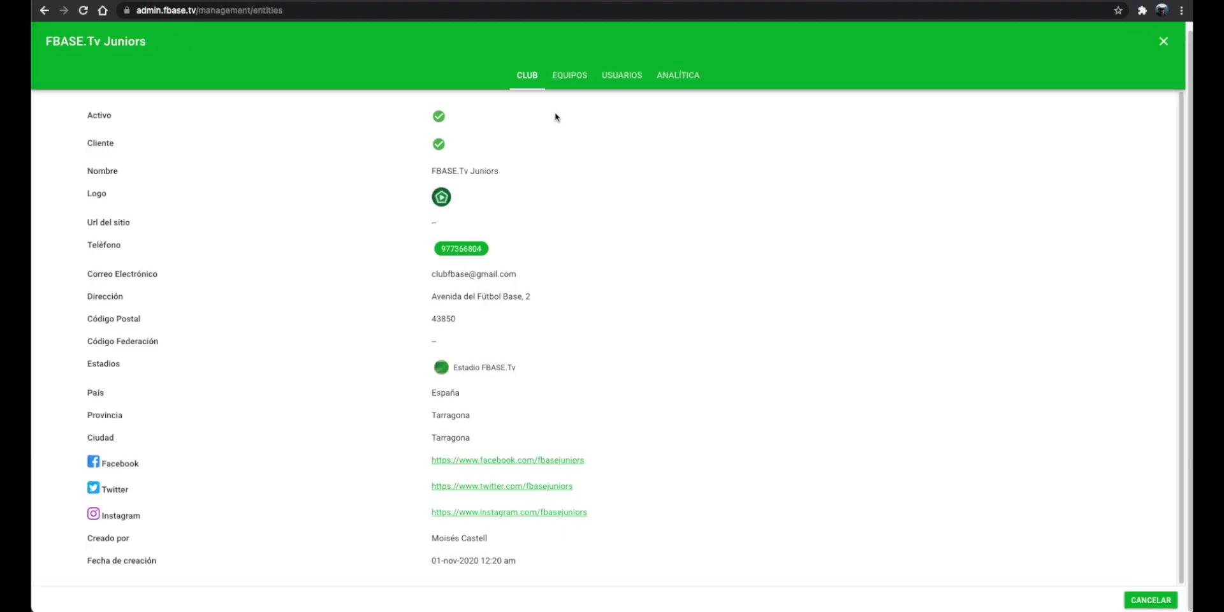
left_click(577, 84)
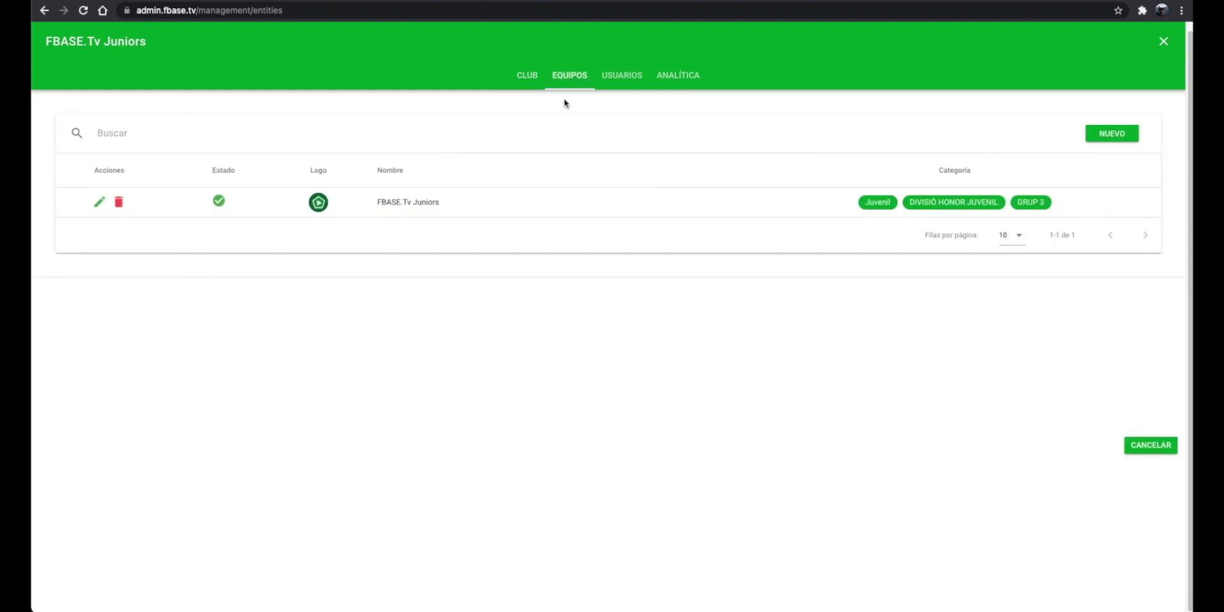
left_click(620, 84)
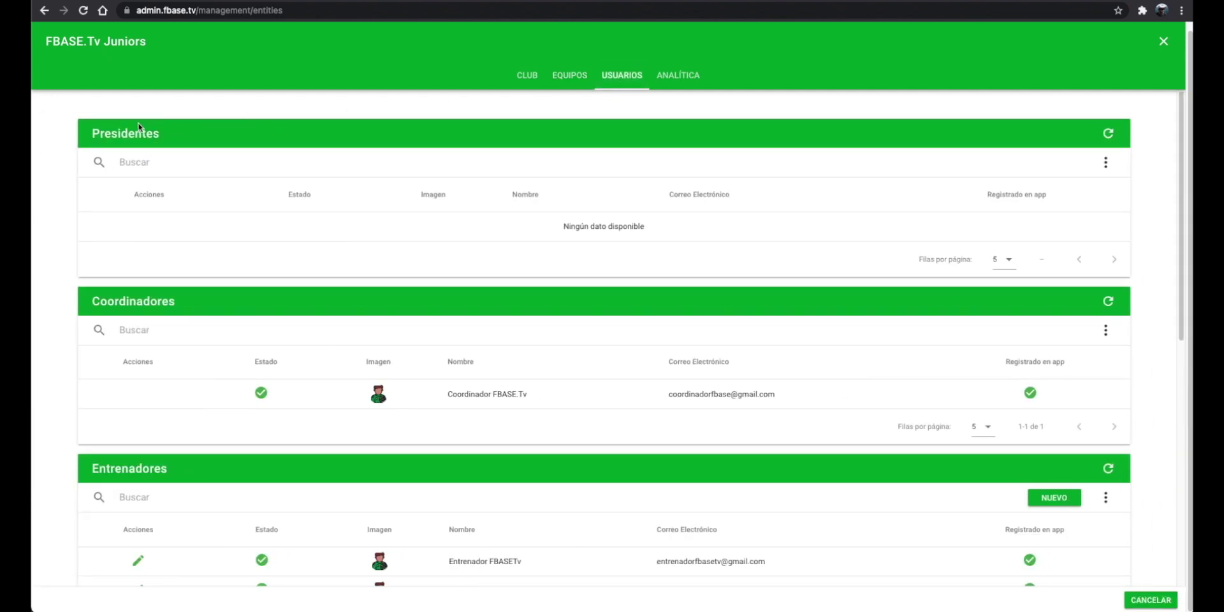
scroll(350, 324, "down", 2)
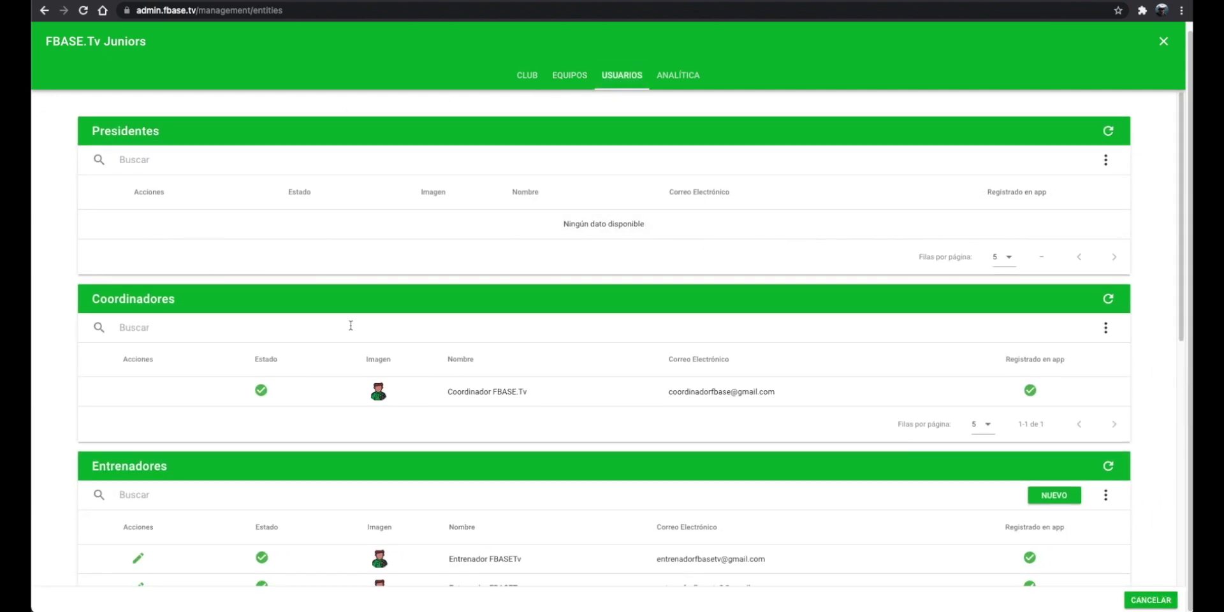
scroll(351, 323, "down", 6)
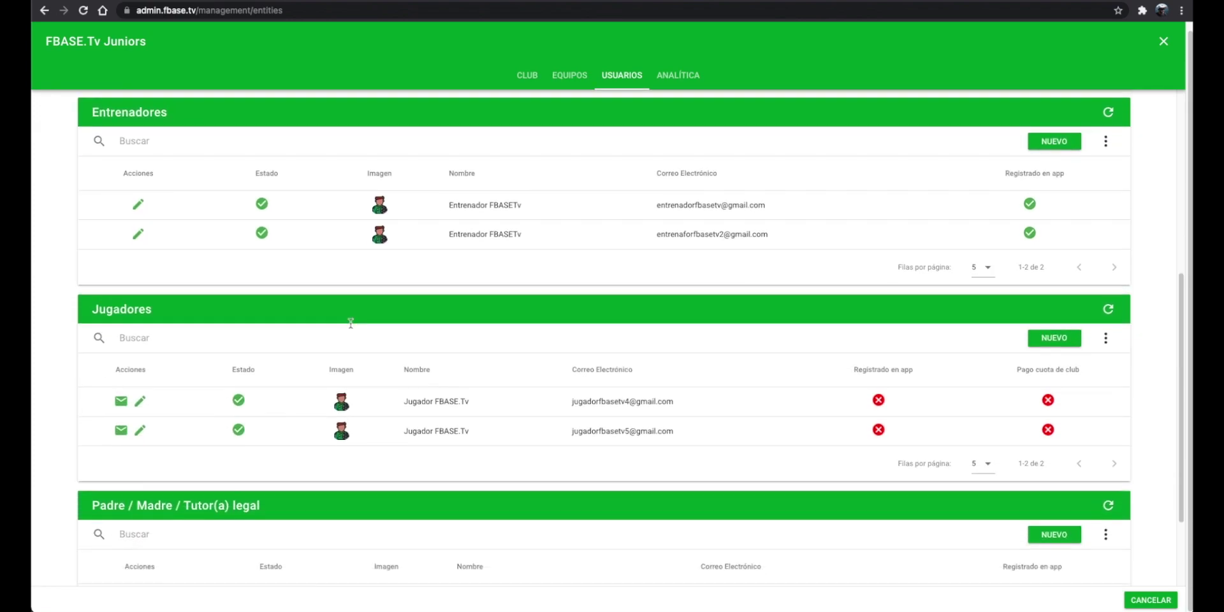
scroll(446, 343, "up", 1)
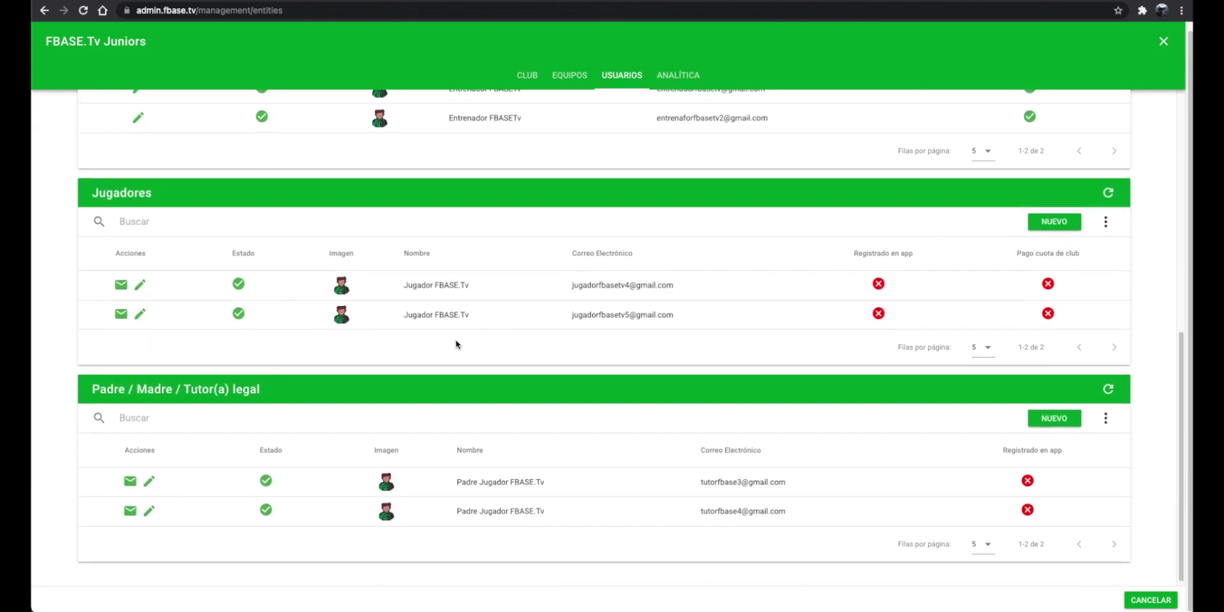
scroll(456, 344, "up", 5)
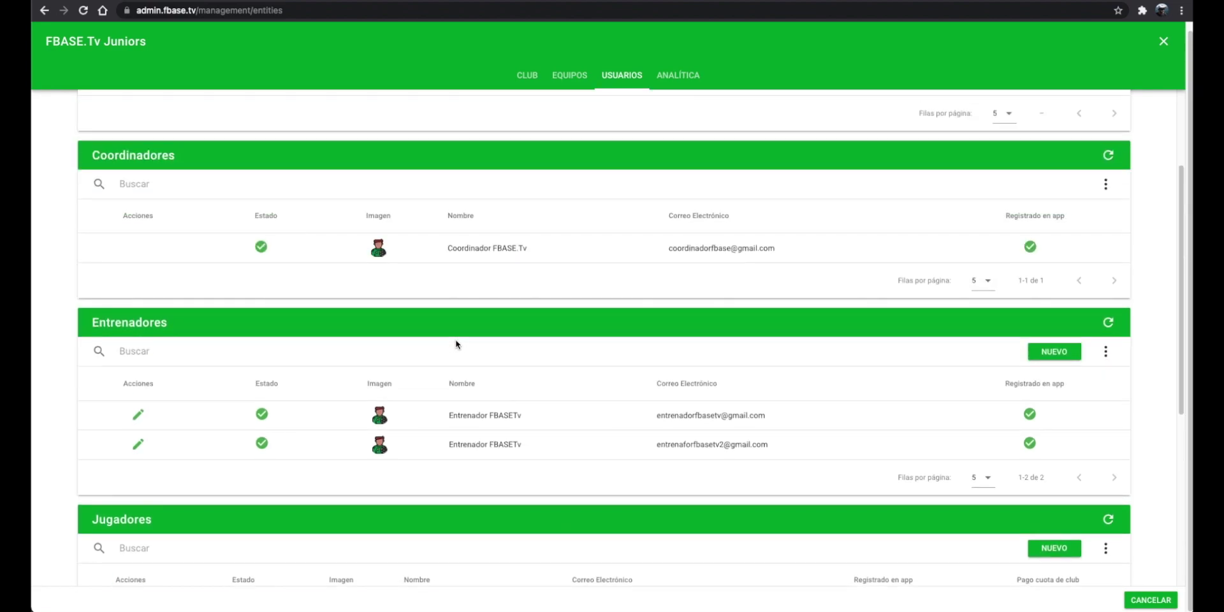
scroll(1132, 348, "down", 1)
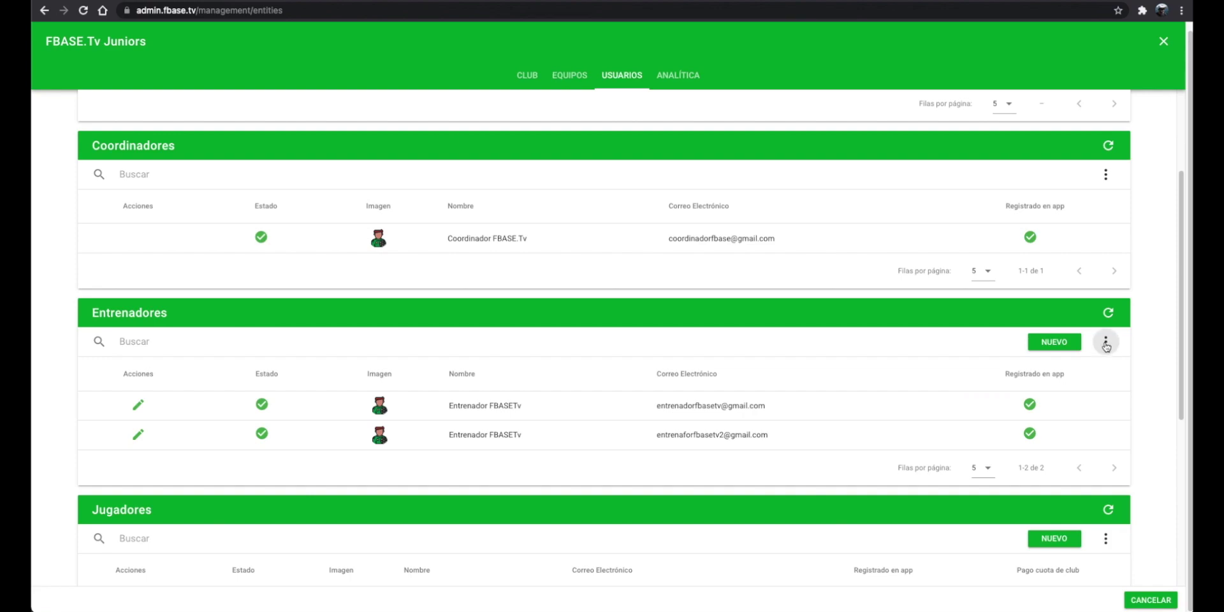
Step: Start an Alta múltiple coach registration for team FBASE.Tv Juniors with one new entry
left_click(1106, 342)
left_click(1109, 381)
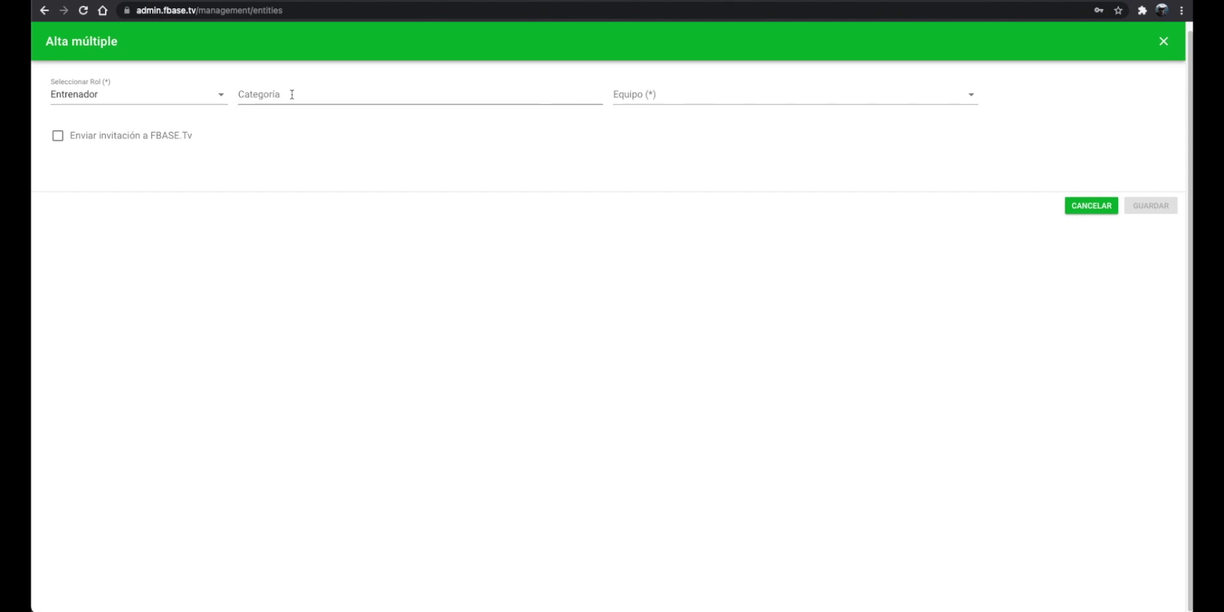
left_click(731, 98)
left_click(735, 118)
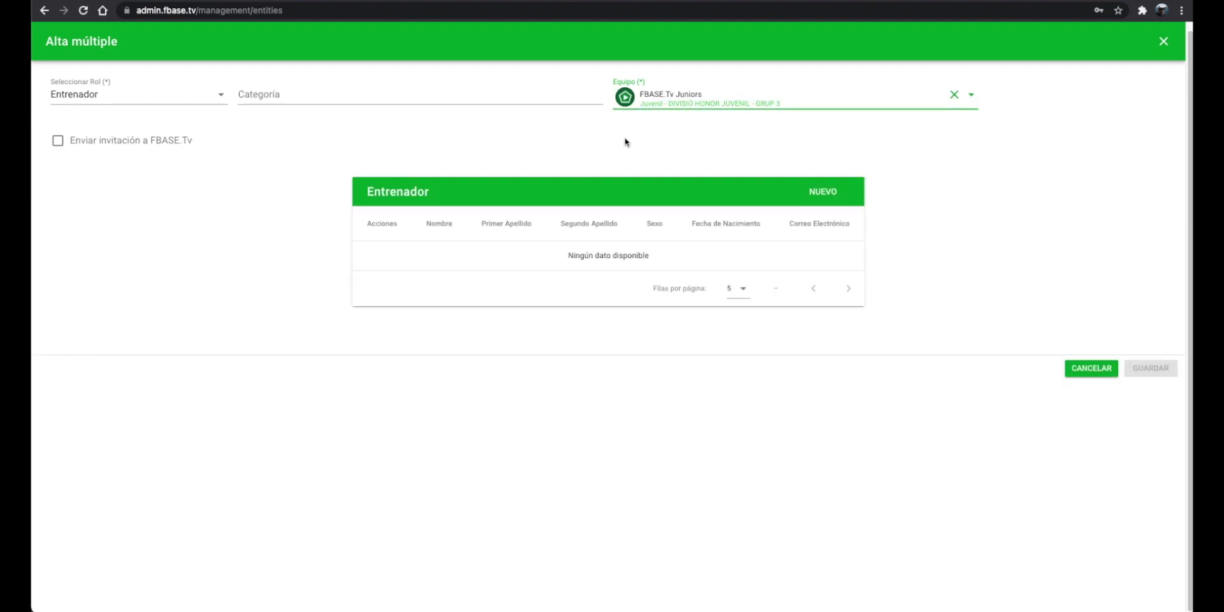
left_click(838, 196)
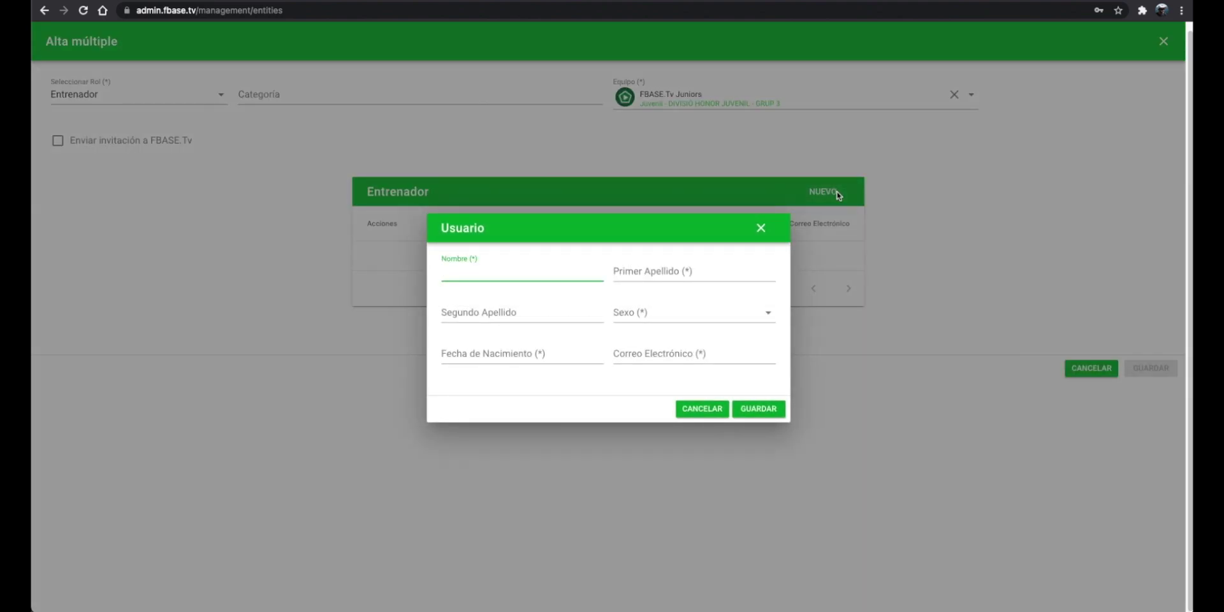
type("Entrenador")
key("Tab")
type("FBASETv")
key("Tab")
type("2")
key("Tab")
left_click(516, 355)
scroll(568, 563, "down", 5)
left_click(568, 563)
left_click(716, 351)
key("Return")
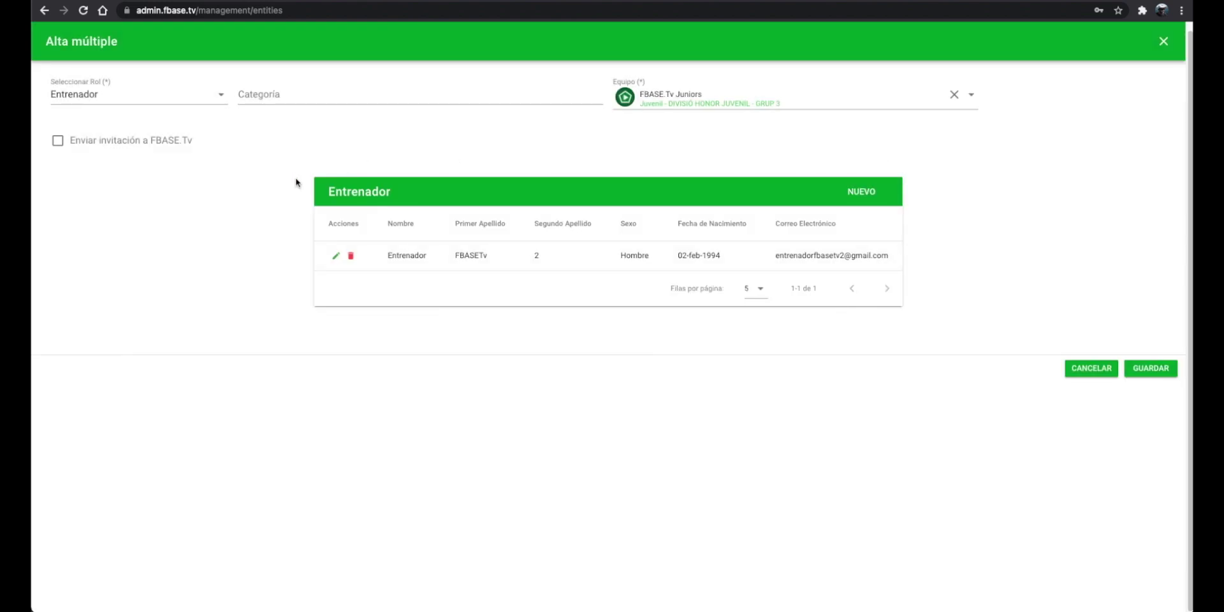
left_click(1151, 370)
left_click(83, 10)
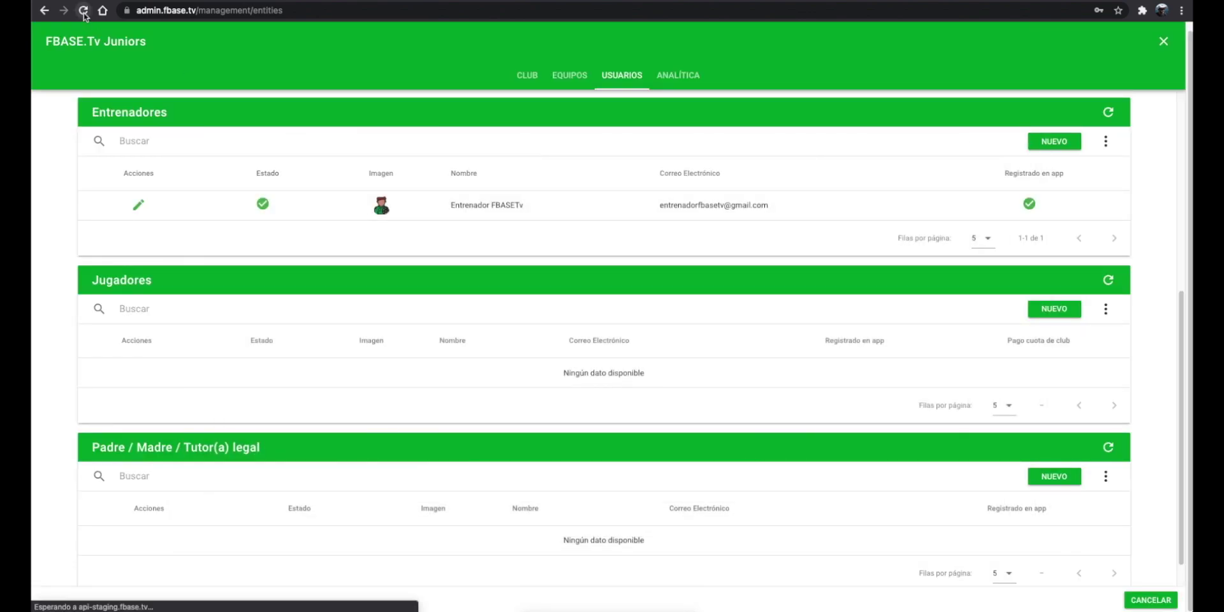
Step: Send the invitation from the envelope icon on the new coach's row in FBASE.Tv Juniors' users list
left_click(260, 208)
left_click(622, 74)
scroll(1170, 245, "down", 3)
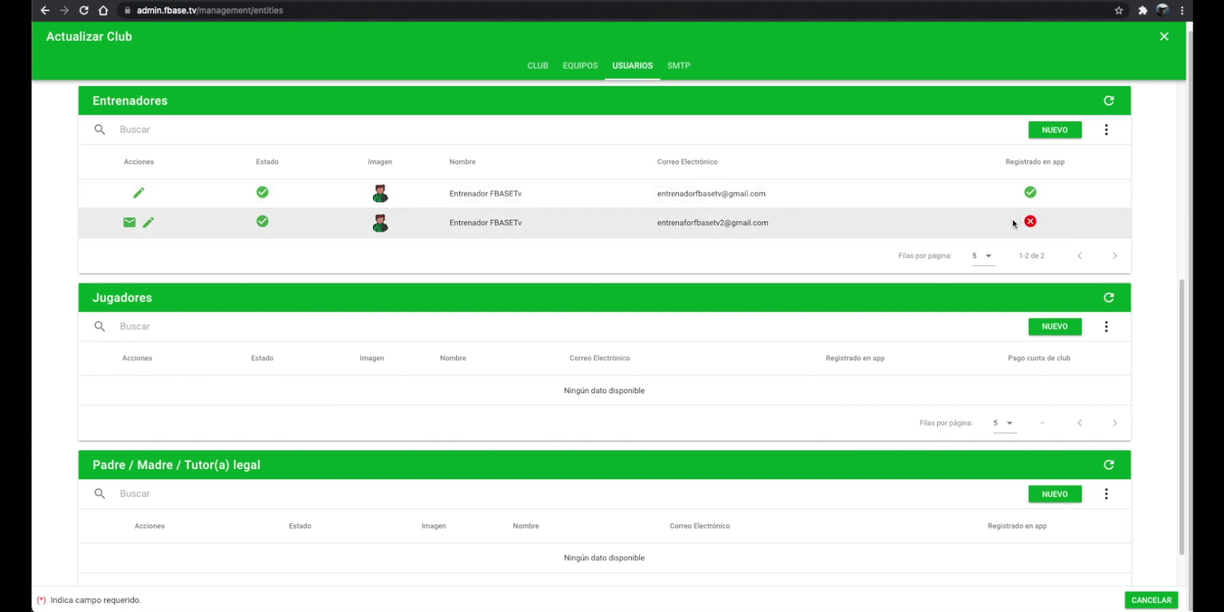
left_click(129, 223)
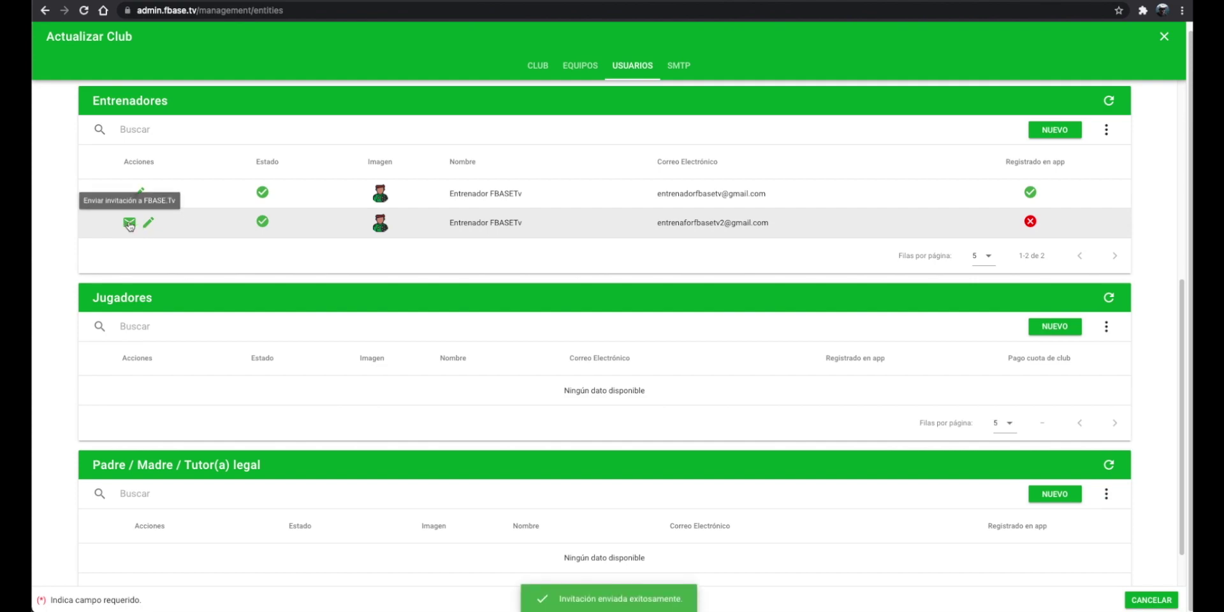
Step: Open the FBASE.Tv email in the coach's Gmail inbox and follow its CONFIRMAR REGISTRO link
key("ctrl+Tab")
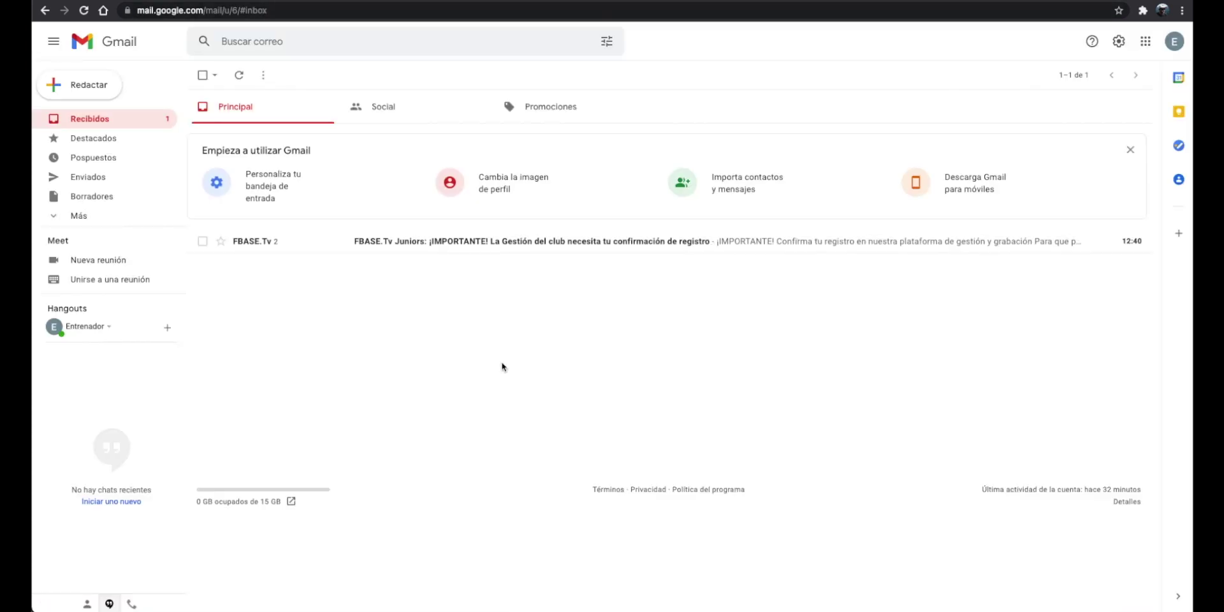
left_click(298, 247)
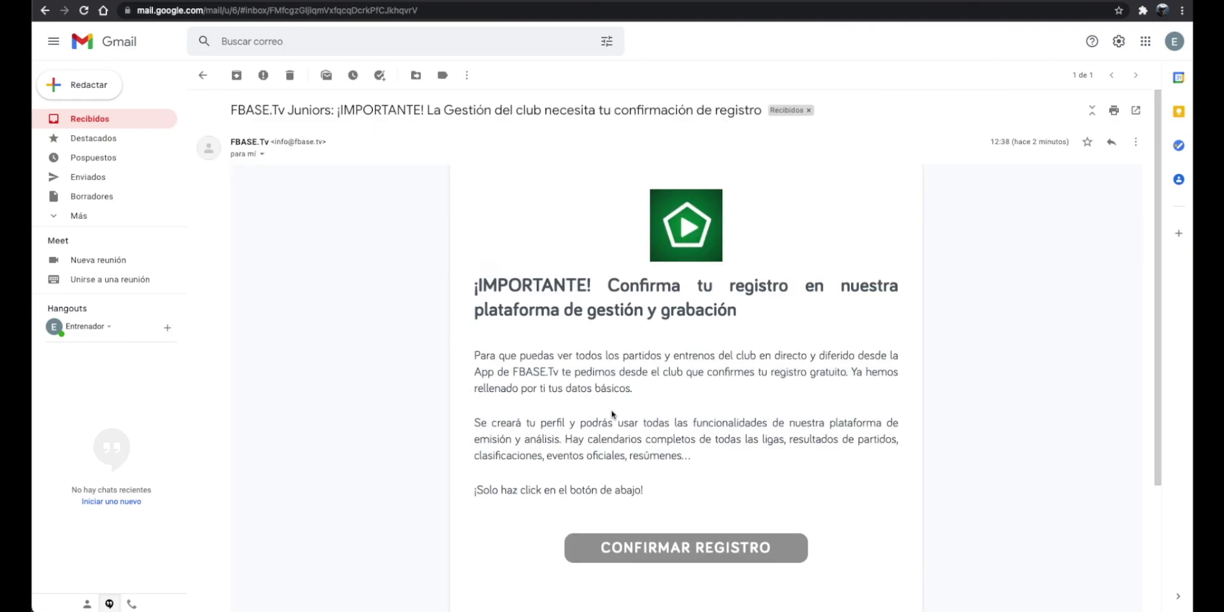
left_click(691, 553)
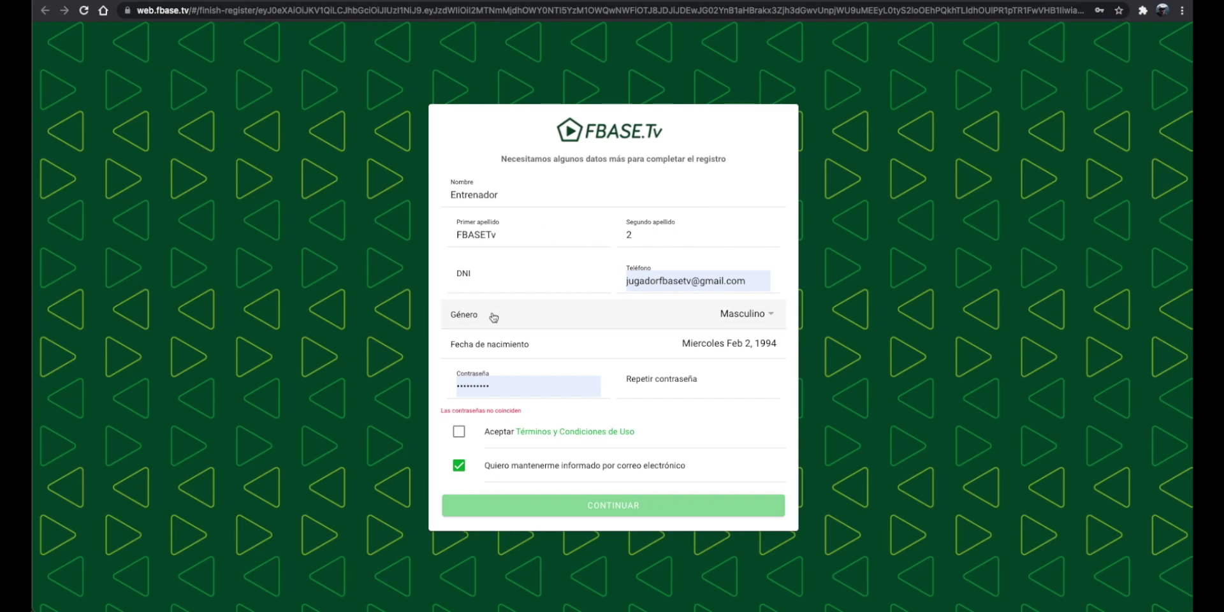
Step: Enter and repeat the coach's password, accept the terms, and fill in the street address
left_click(500, 390)
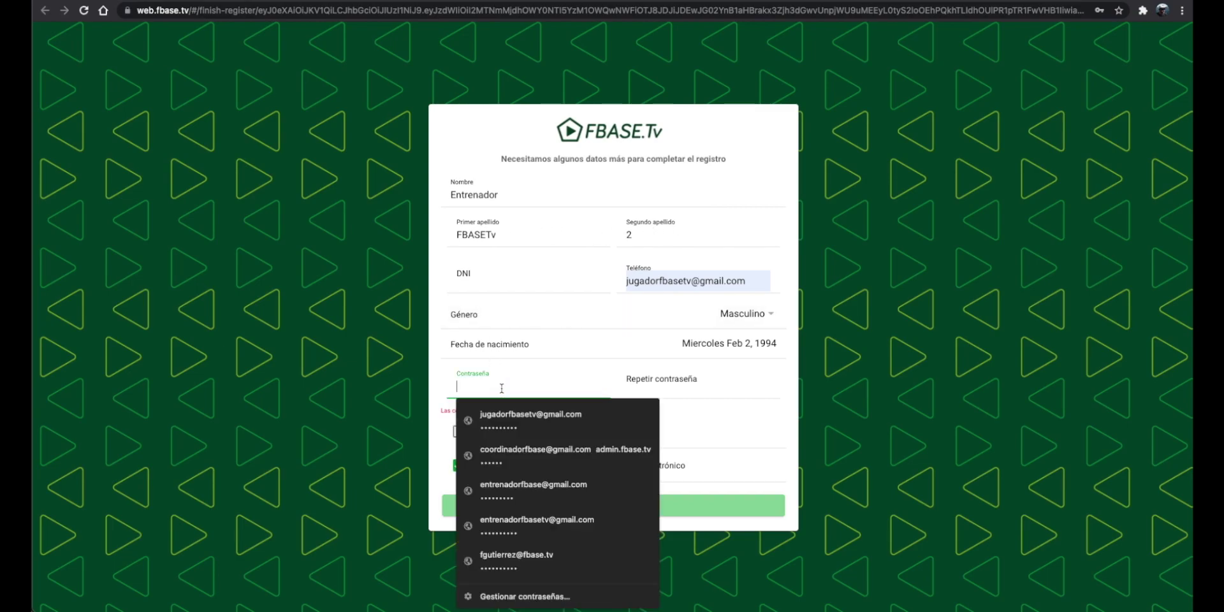
type("123456")
left_click(695, 391)
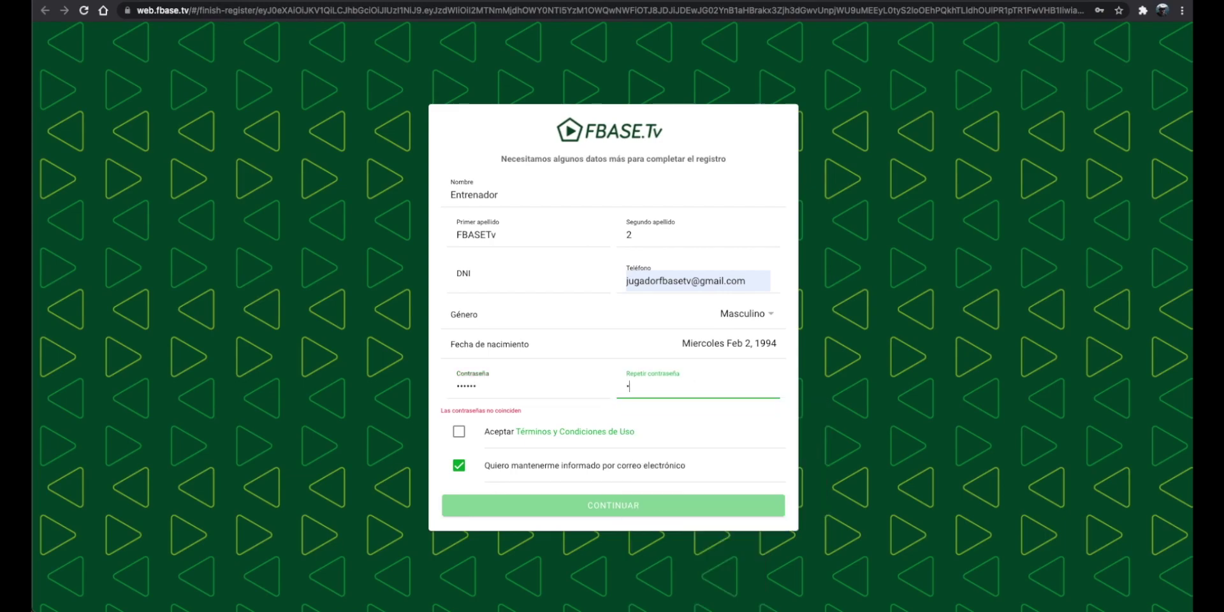
type("123456")
left_click(470, 426)
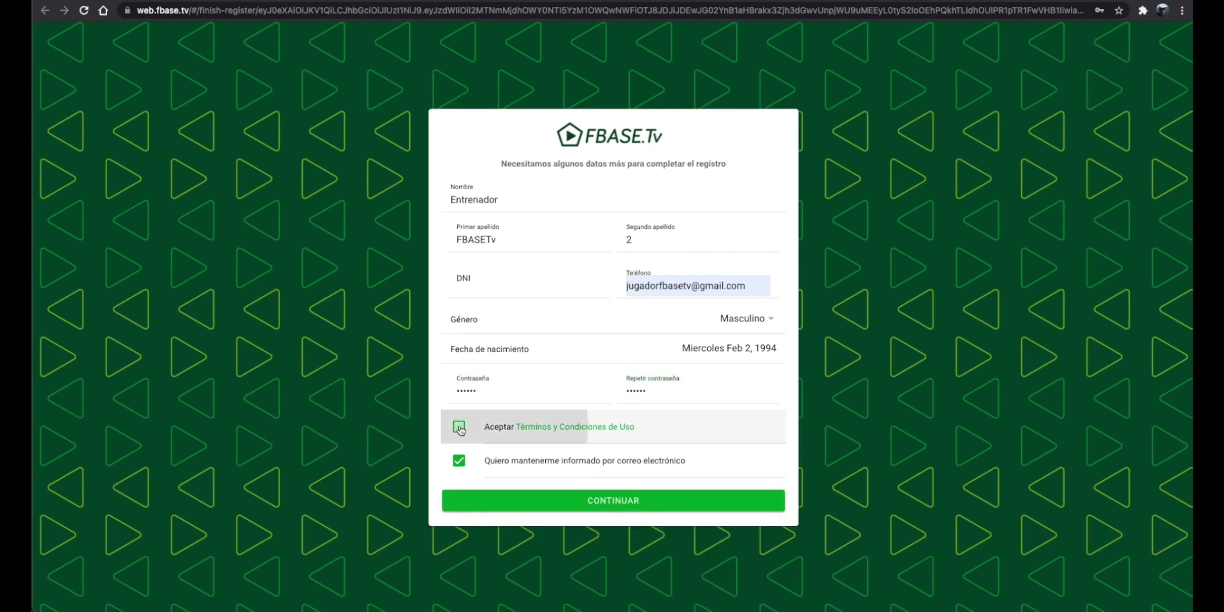
left_click(627, 500)
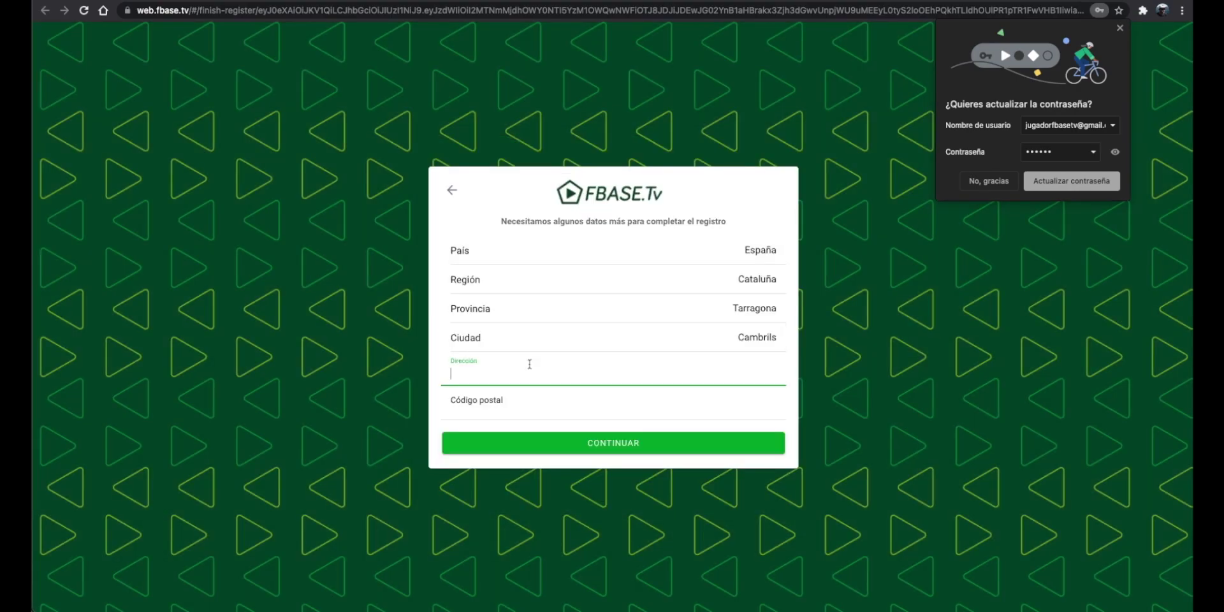
type("calle Rosal")
left_click(627, 444)
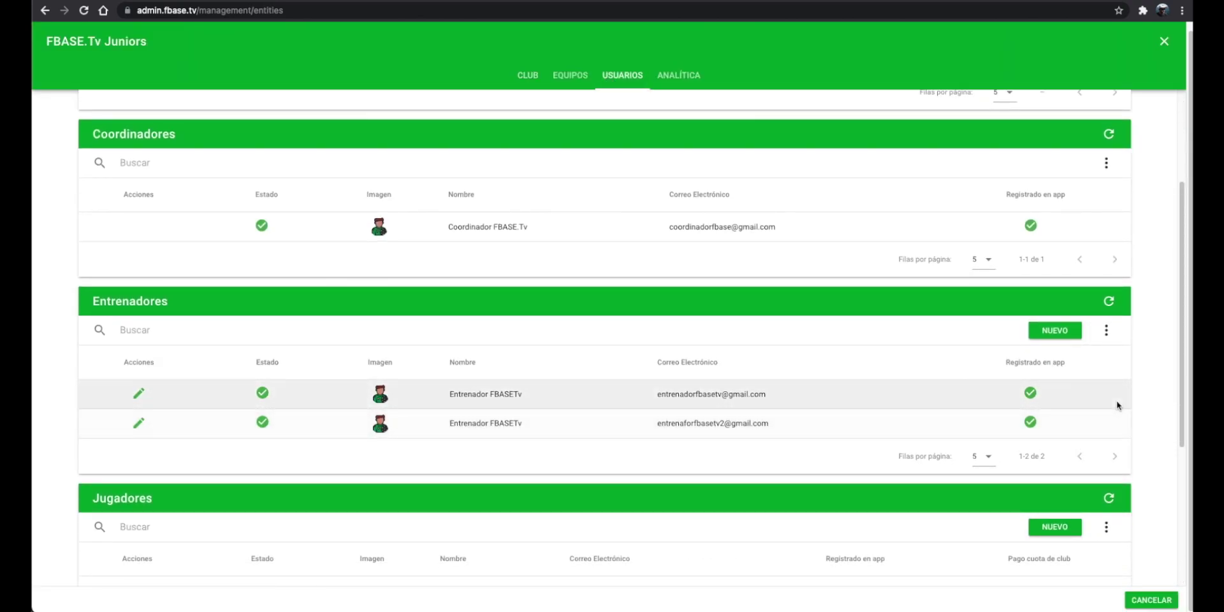
Step: Download the sample template from the Jugadores Importar dialog and open it
scroll(1118, 404, "down", 4)
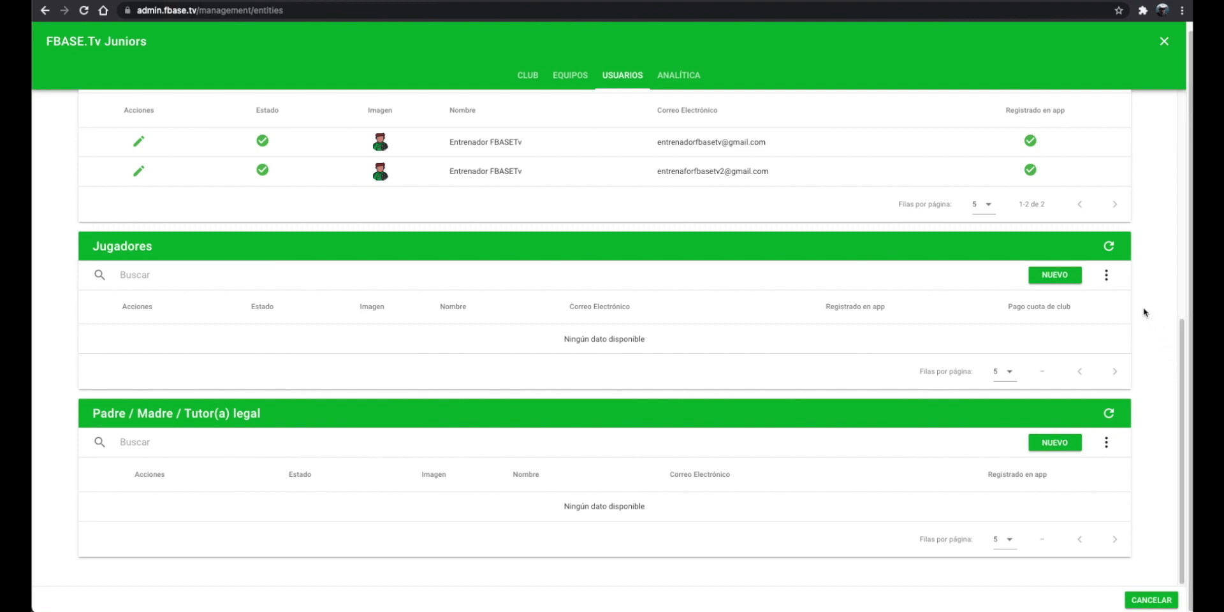
left_click(1106, 276)
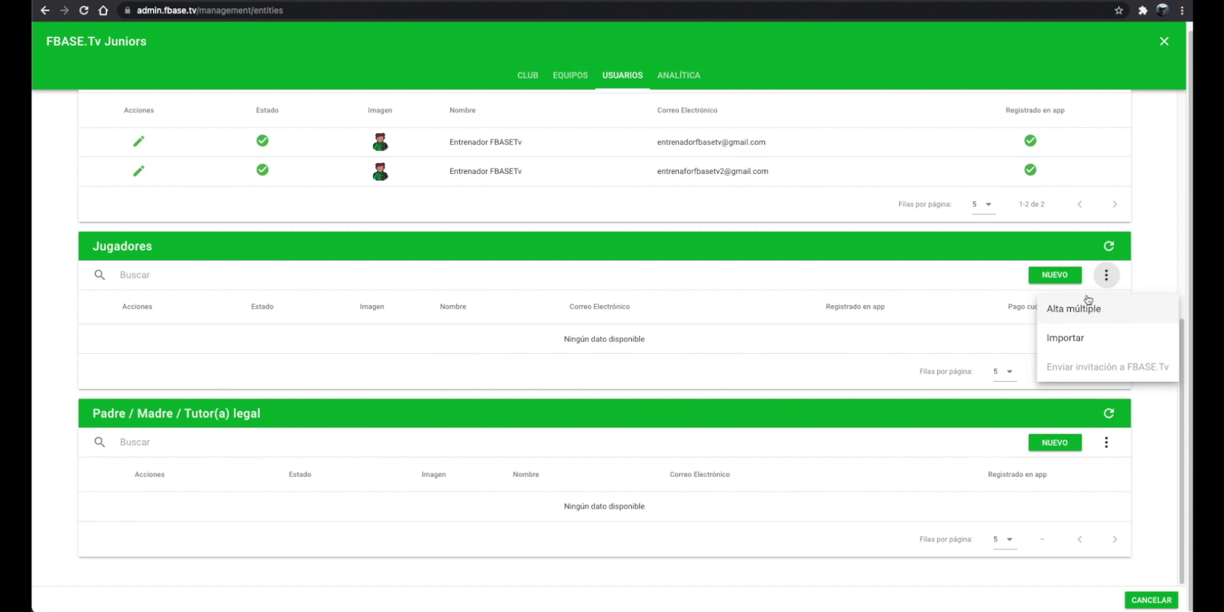
left_click(1102, 341)
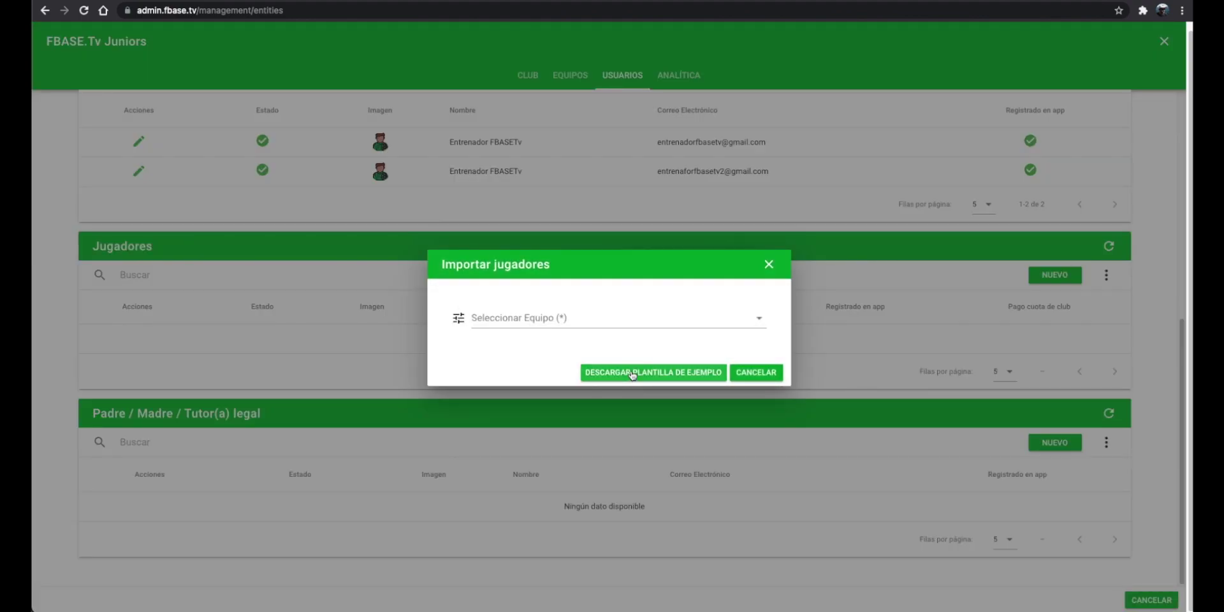
left_click(634, 374)
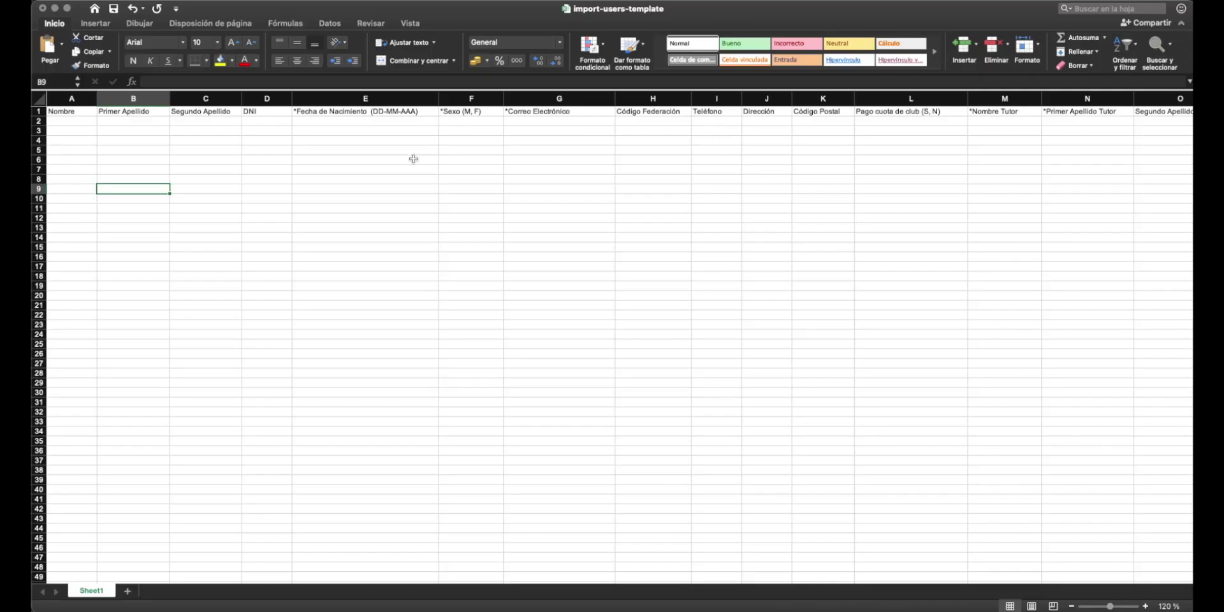
left_click(131, 473)
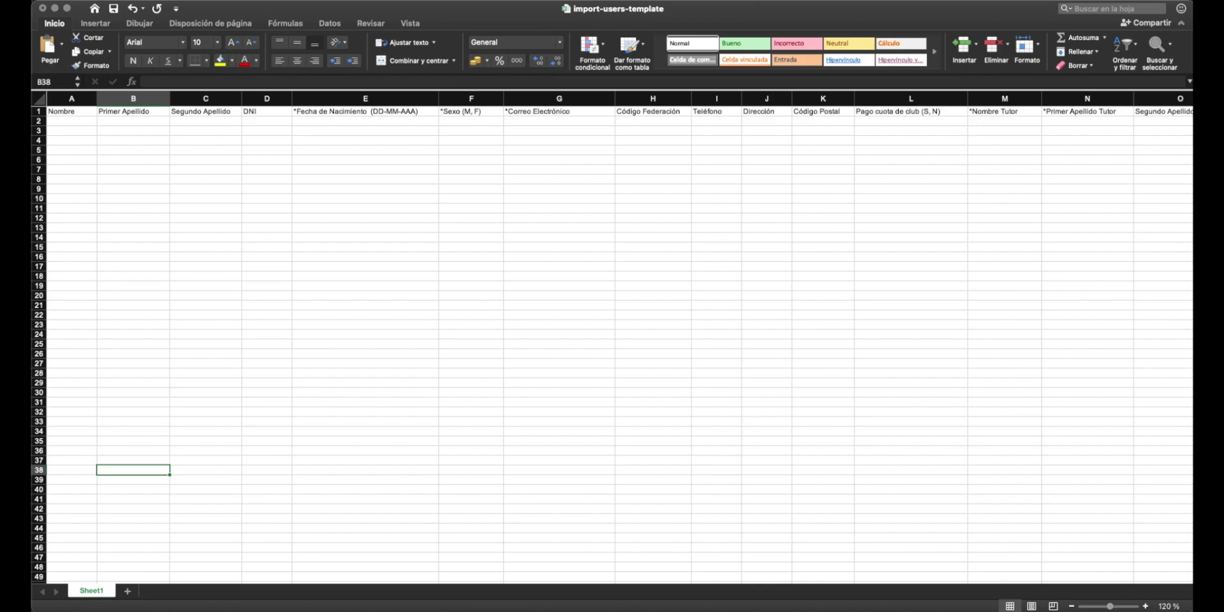
Step: Paste the two copied player rows into import-users-template starting at cell A2
key("super+Tab")
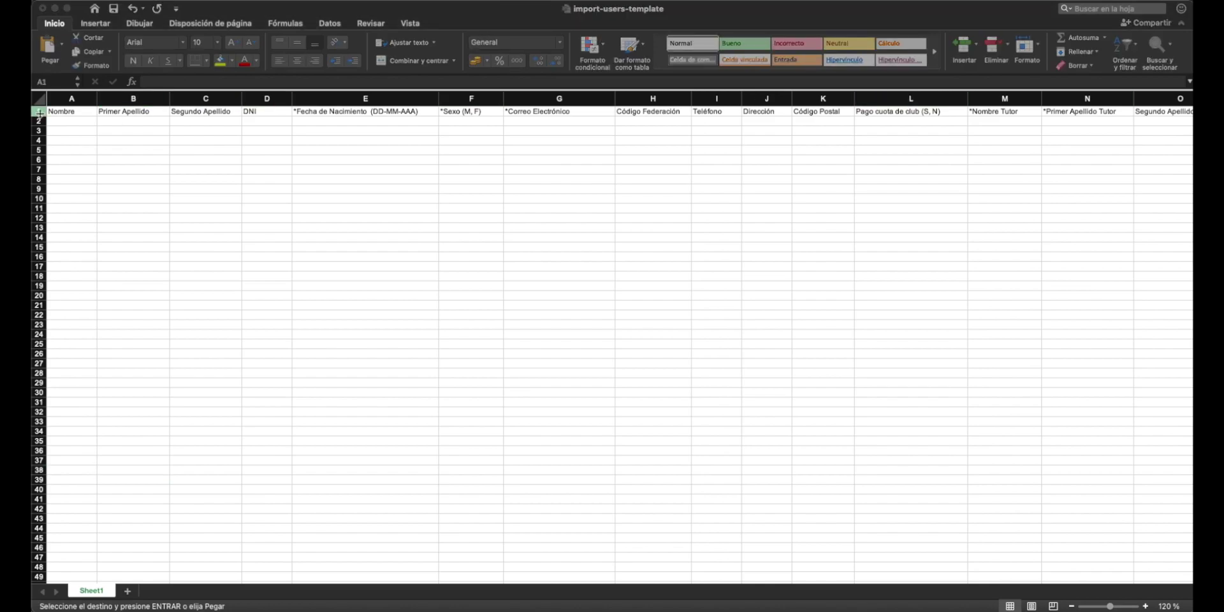
key("super+Tab")
left_click(38, 121)
key("super+v")
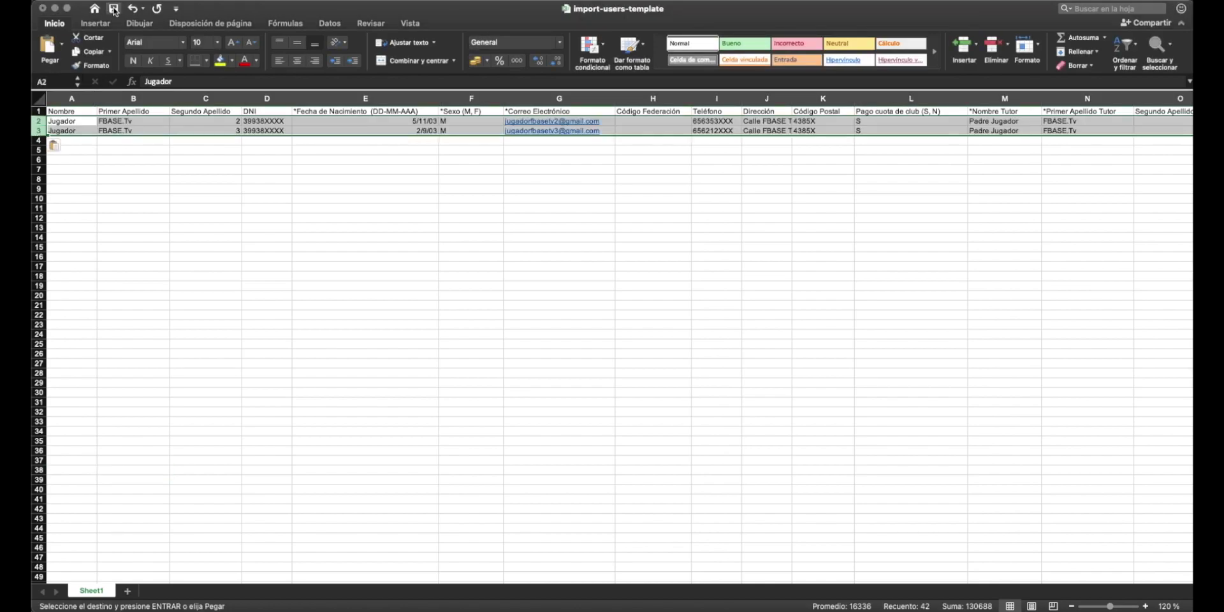
key("super+Tab")
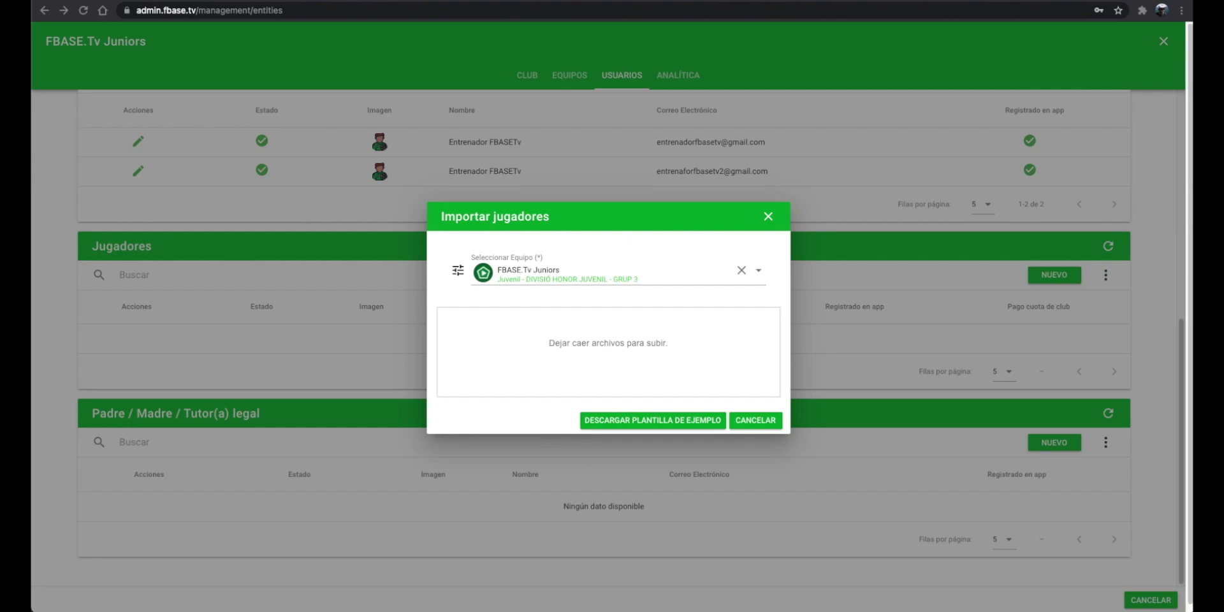
Step: Drop DivisionHonorJuvenil.xlsx into the upload zone to import the players, then reload
left_click_drag(847, 224, 758, 273)
left_click_drag(626, 342, 623, 345)
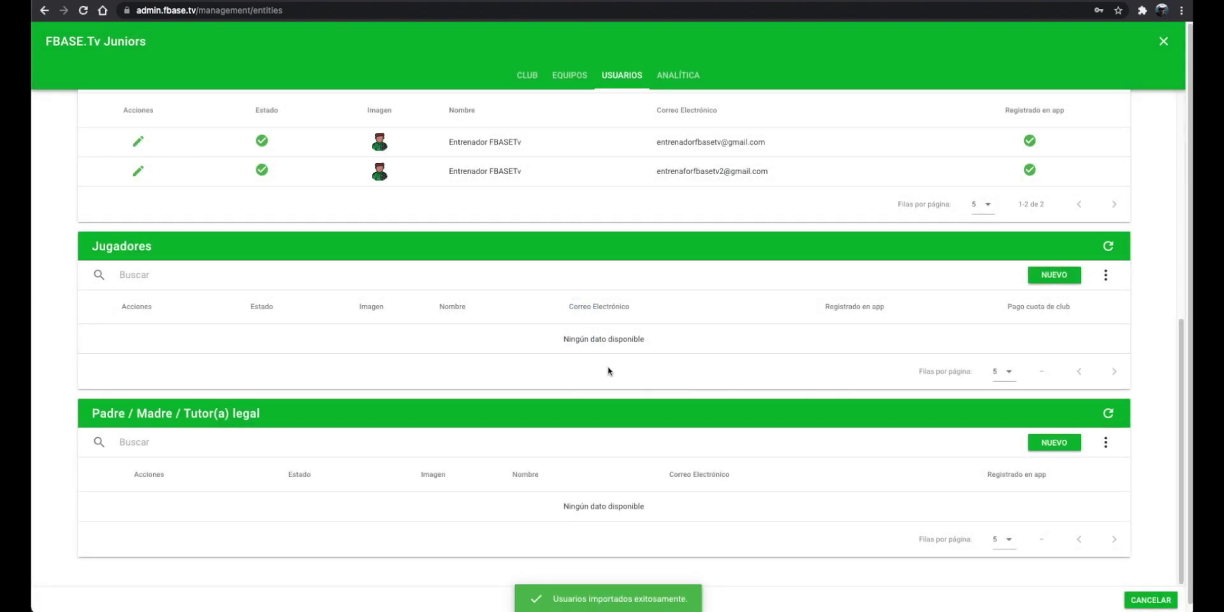
key("ctrl+r")
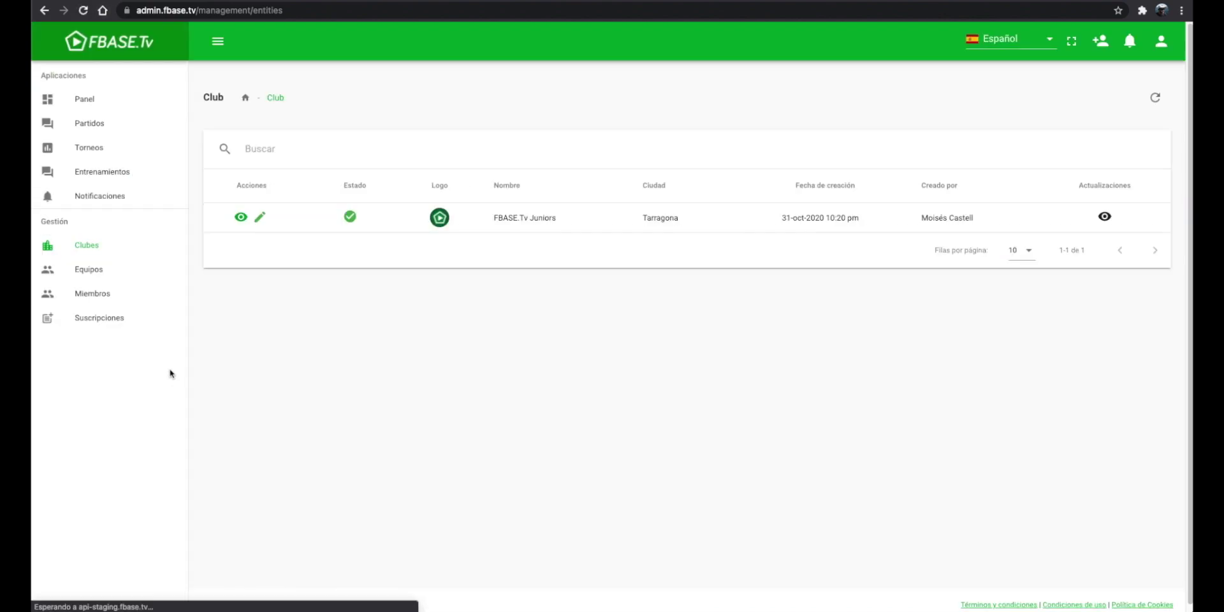
Step: Send invitations to an imported player and both tutors from FBASE.Tv Juniors' users list
left_click(241, 218)
left_click(622, 75)
scroll(385, 382, "down", 1)
scroll(385, 382, "down", 7)
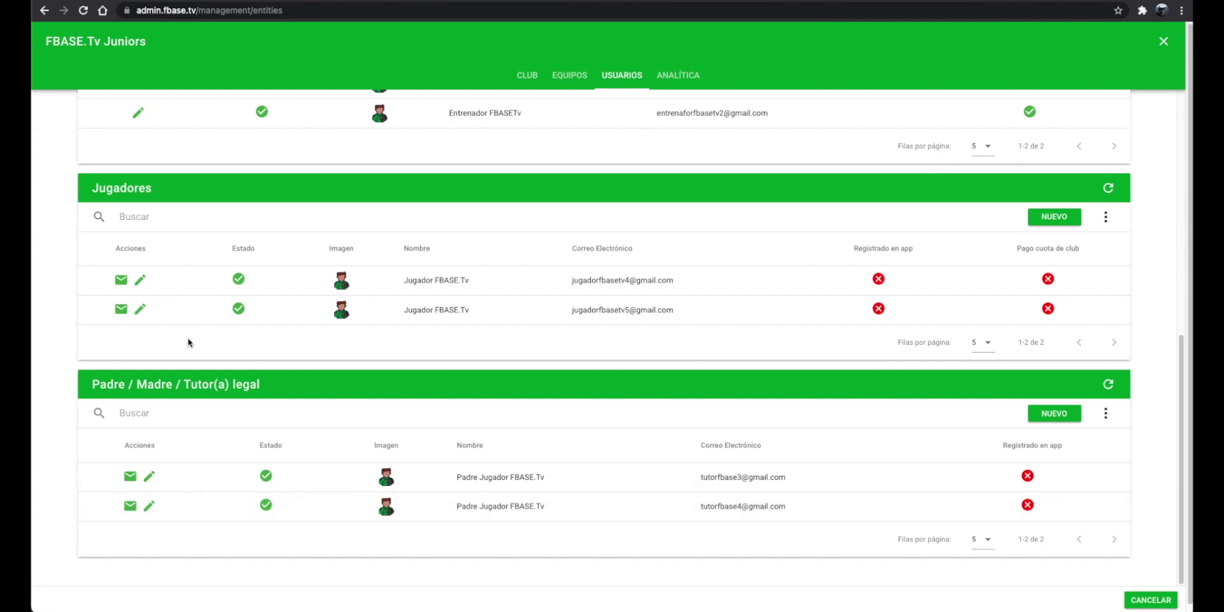
left_click(121, 279)
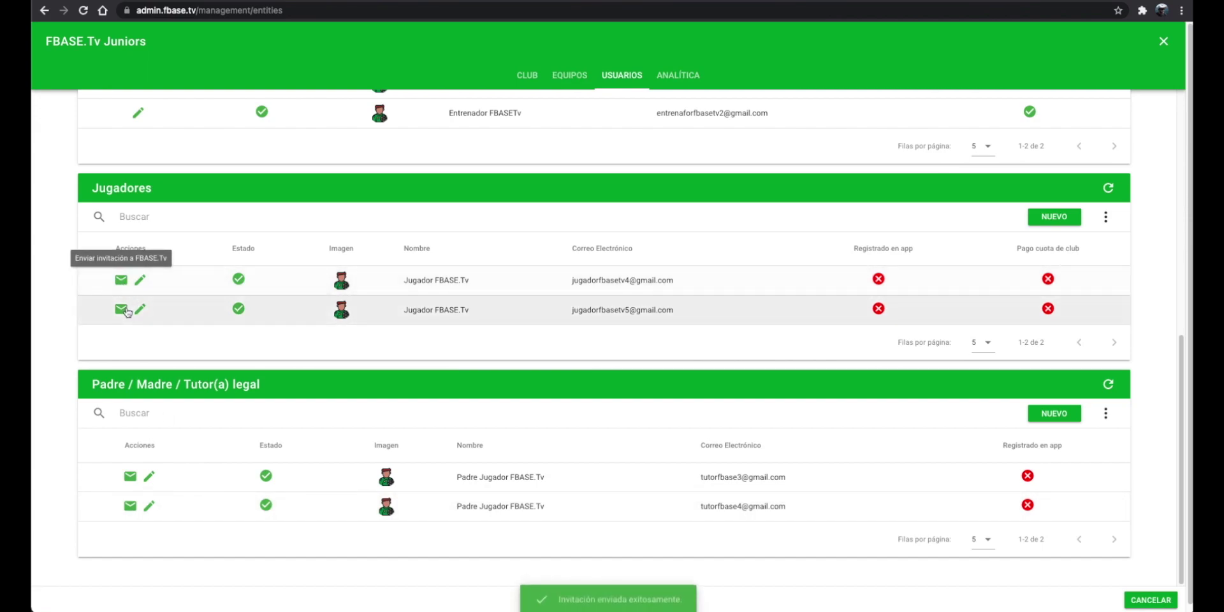
left_click(130, 476)
left_click(130, 507)
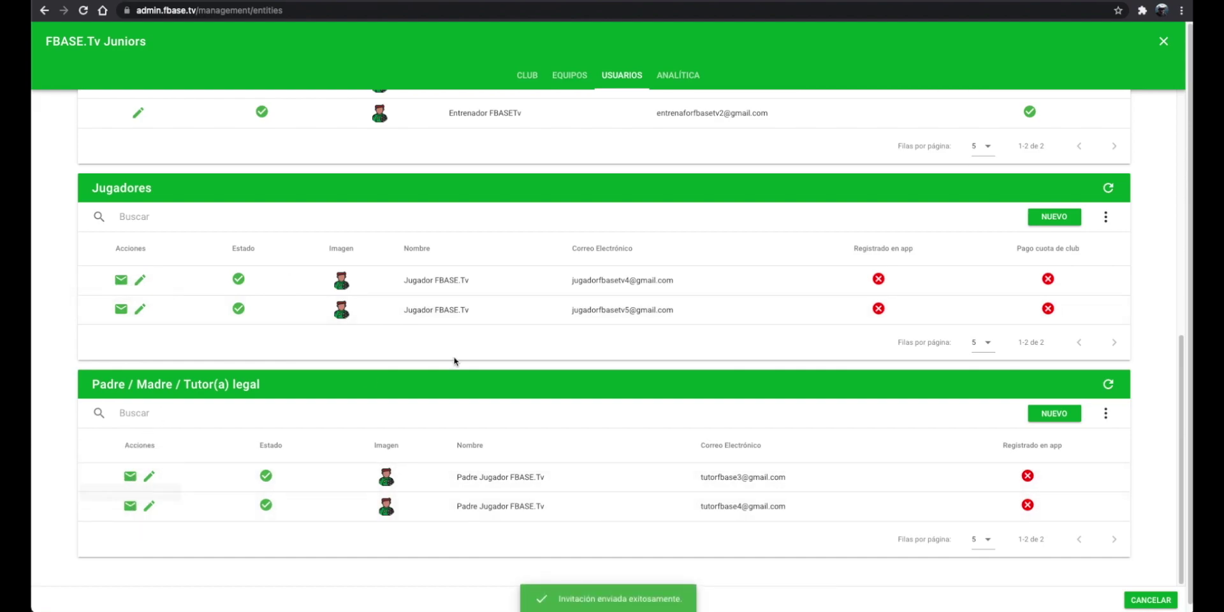